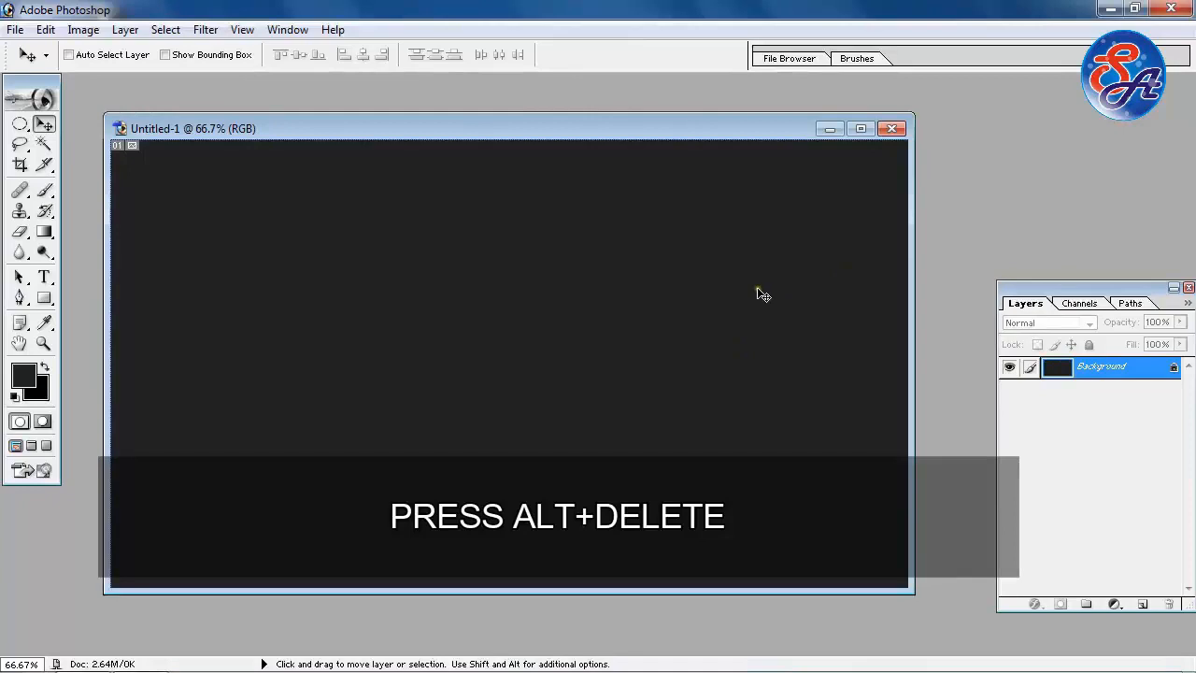
- Open the Couple image from the images folder and place it on the dark background of Untitled-1
key(ctrl+o)
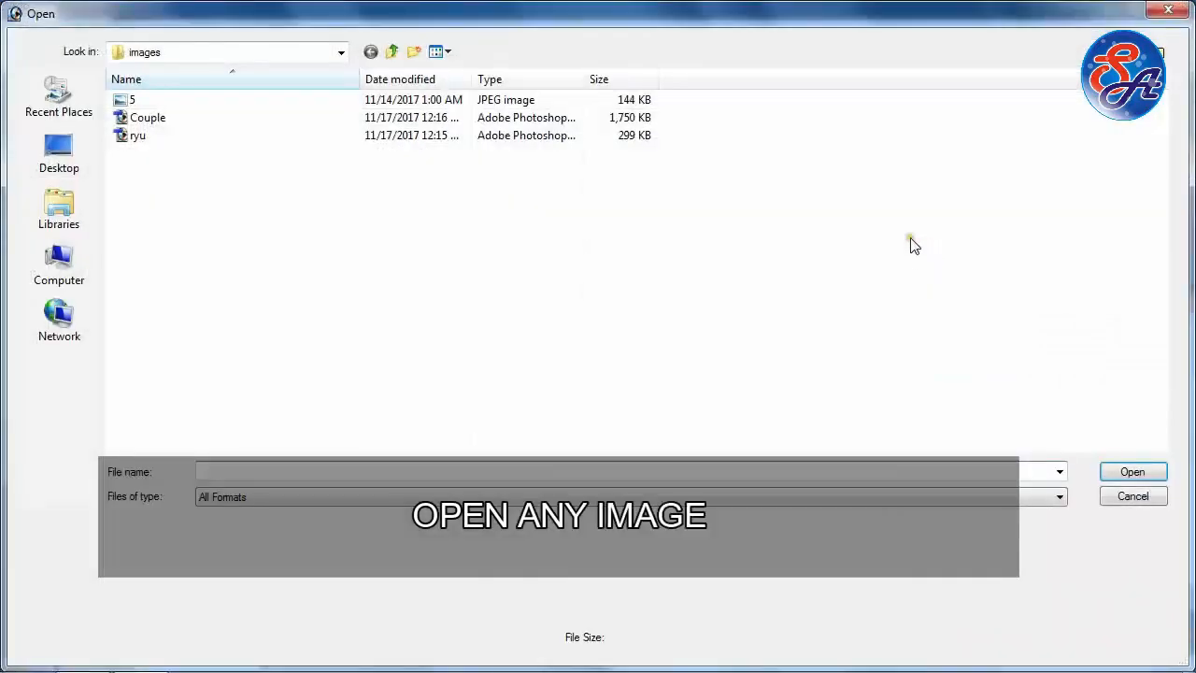
click(297, 118)
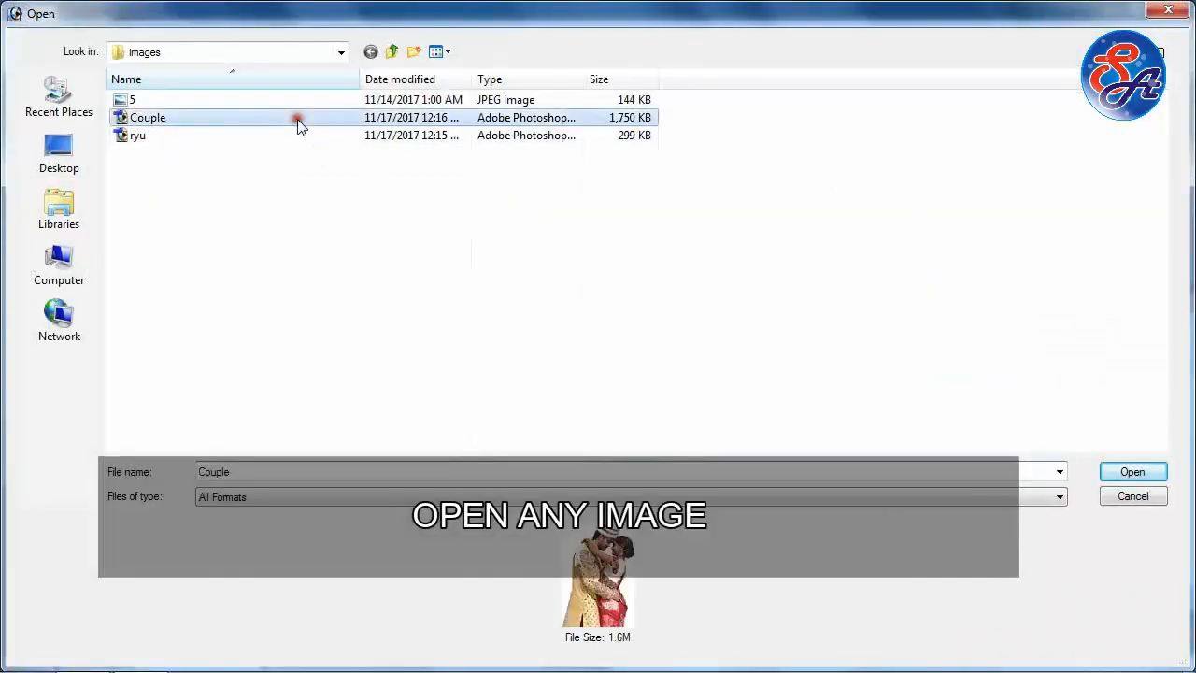
click(1129, 470)
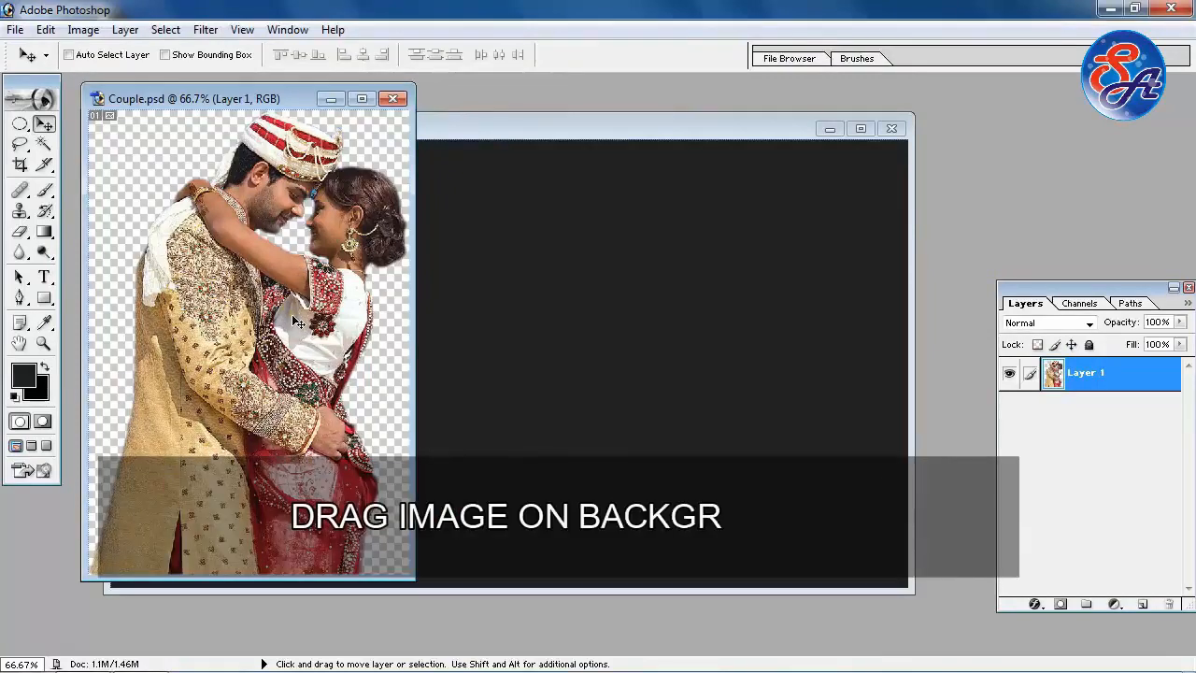
drag(292, 314, 399, 371)
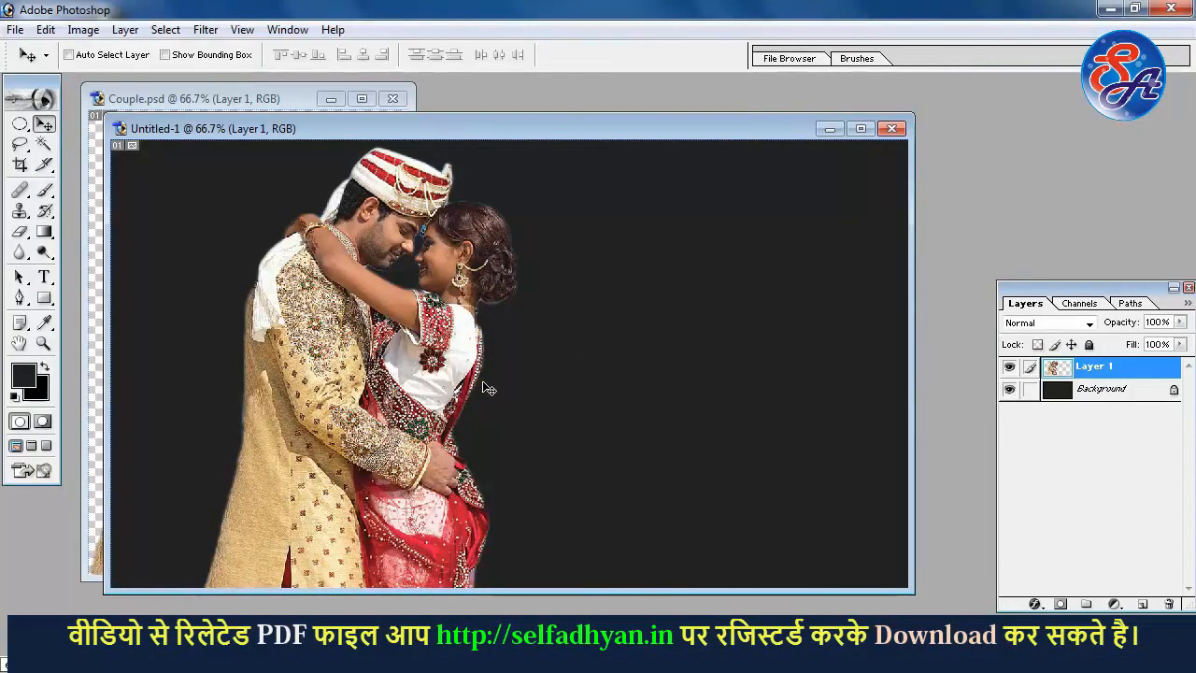
- Add a new layer above the couple, with the Pen tool in Paths mode and white as the foreground colour
key(ctrl+shift+n)
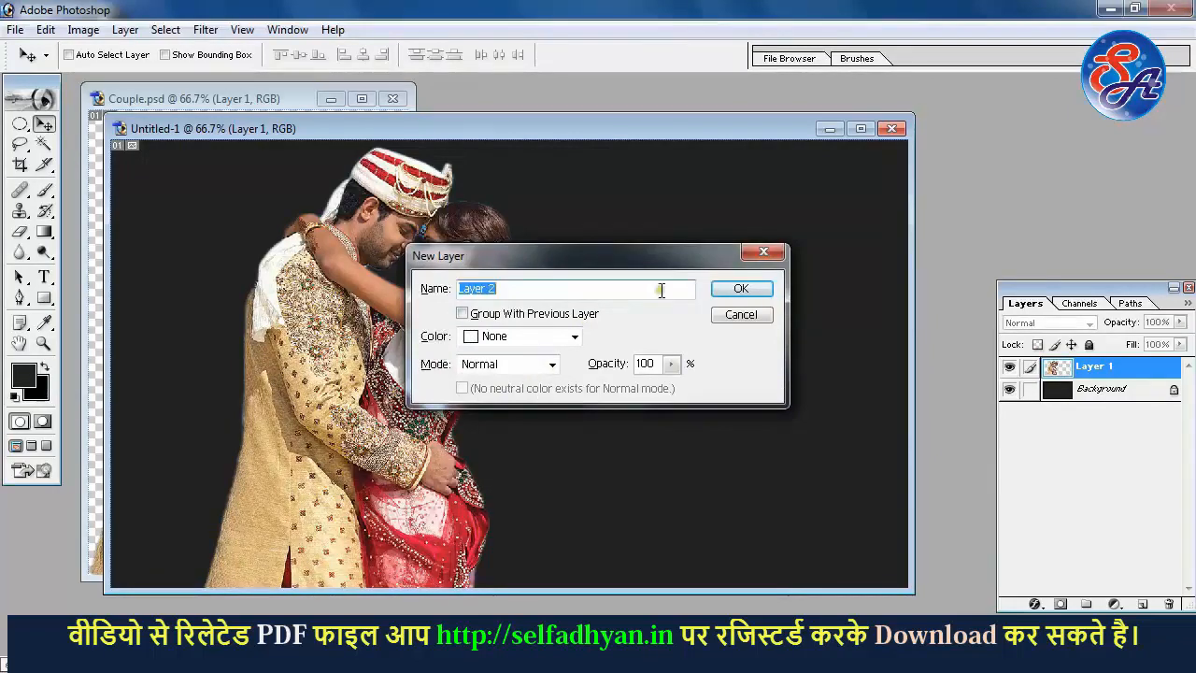
click(727, 293)
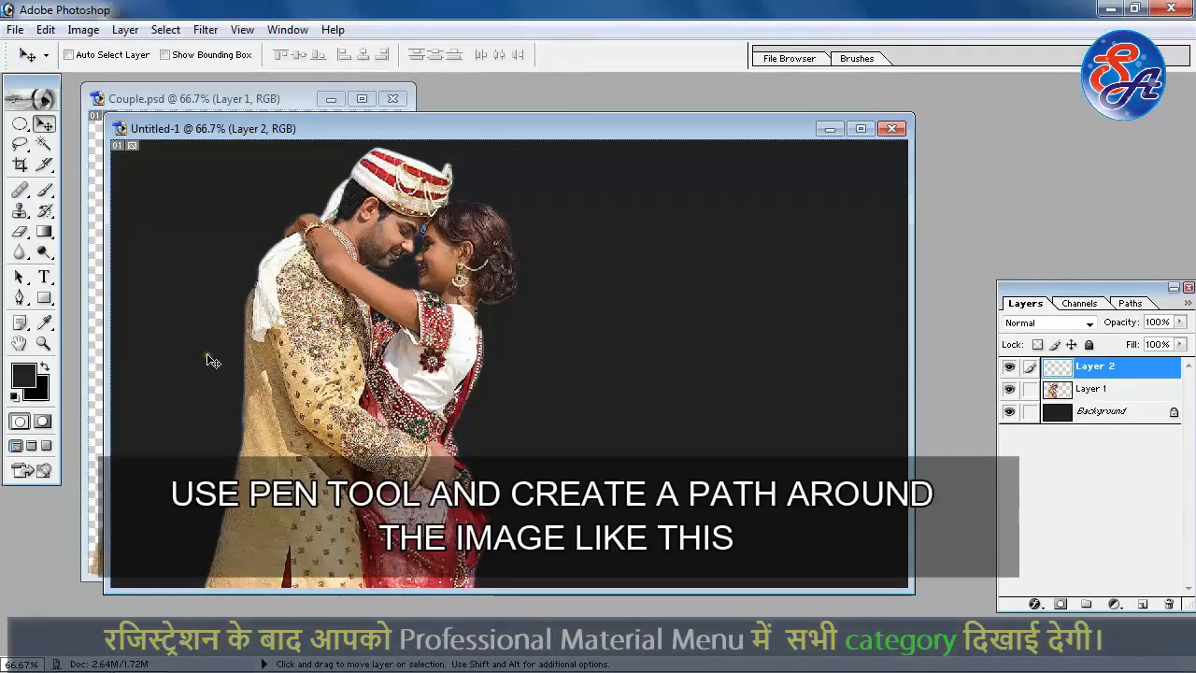
key(p)
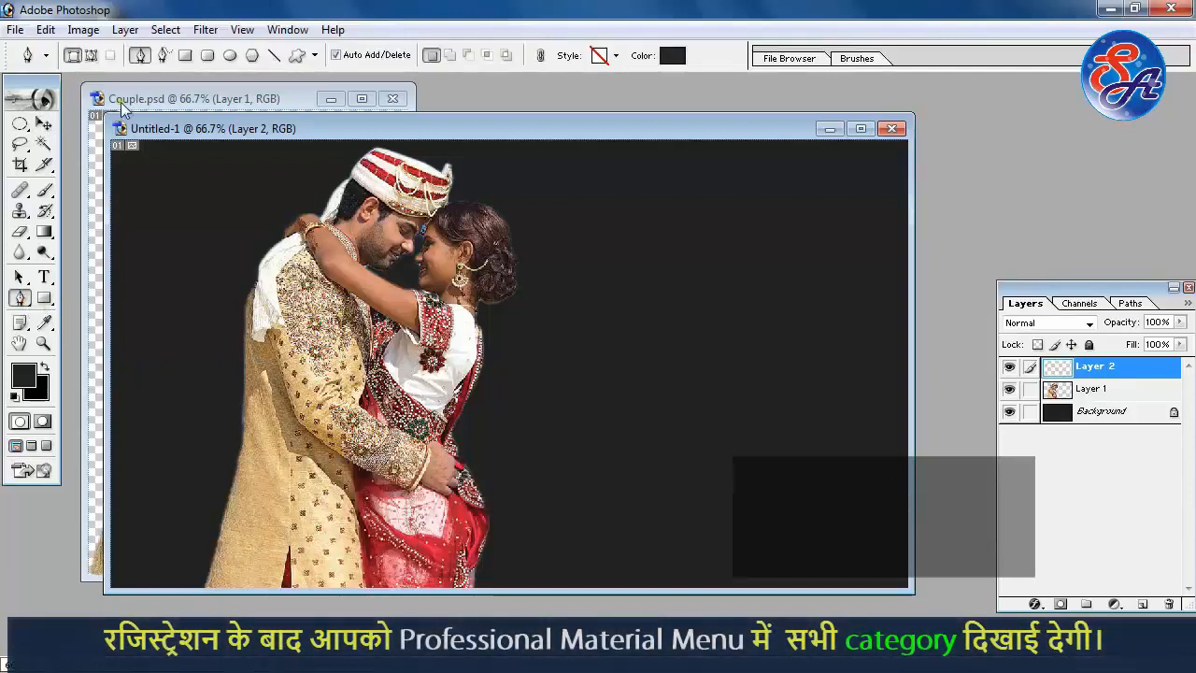
click(92, 56)
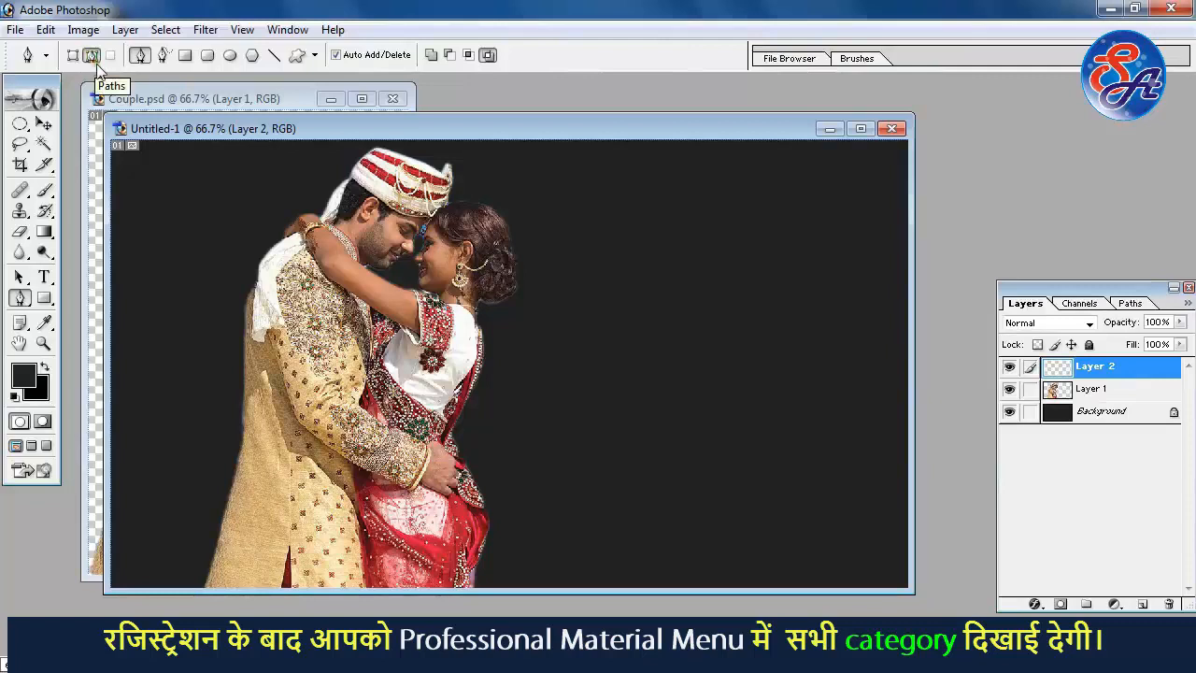
click(13, 397)
click(44, 369)
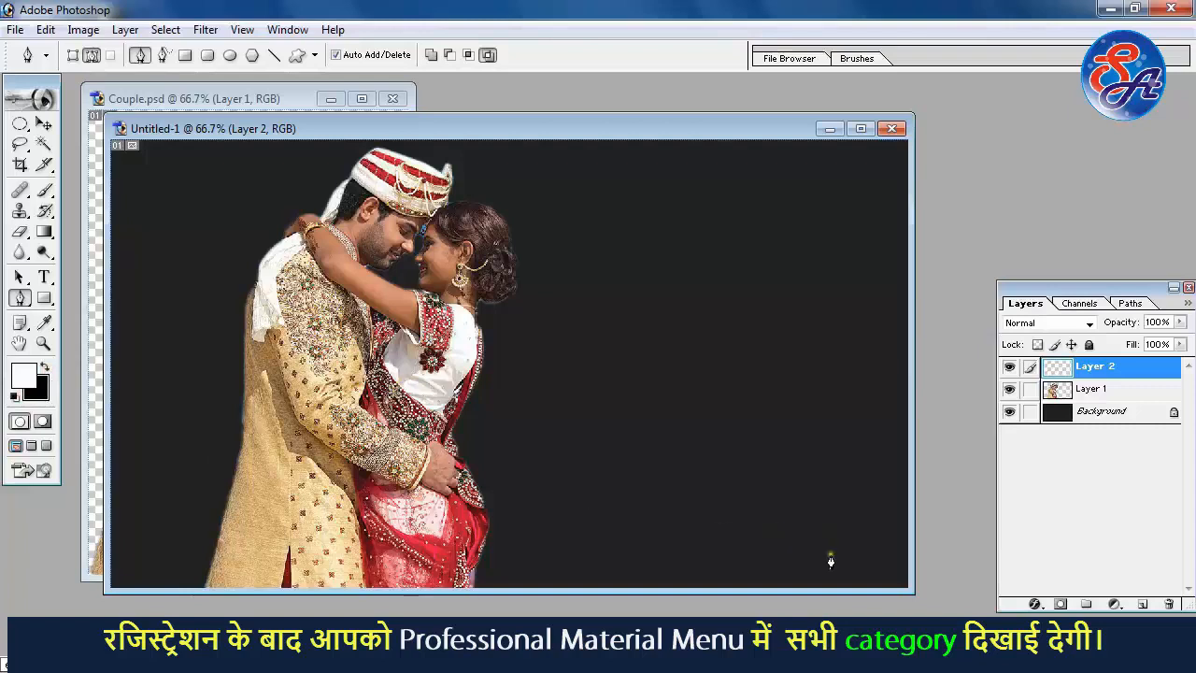
- Draw an open curved path with the Pen tool, winding back and forth across the couple from the lower right to the upper right
click(778, 560)
drag(687, 534, 601, 547)
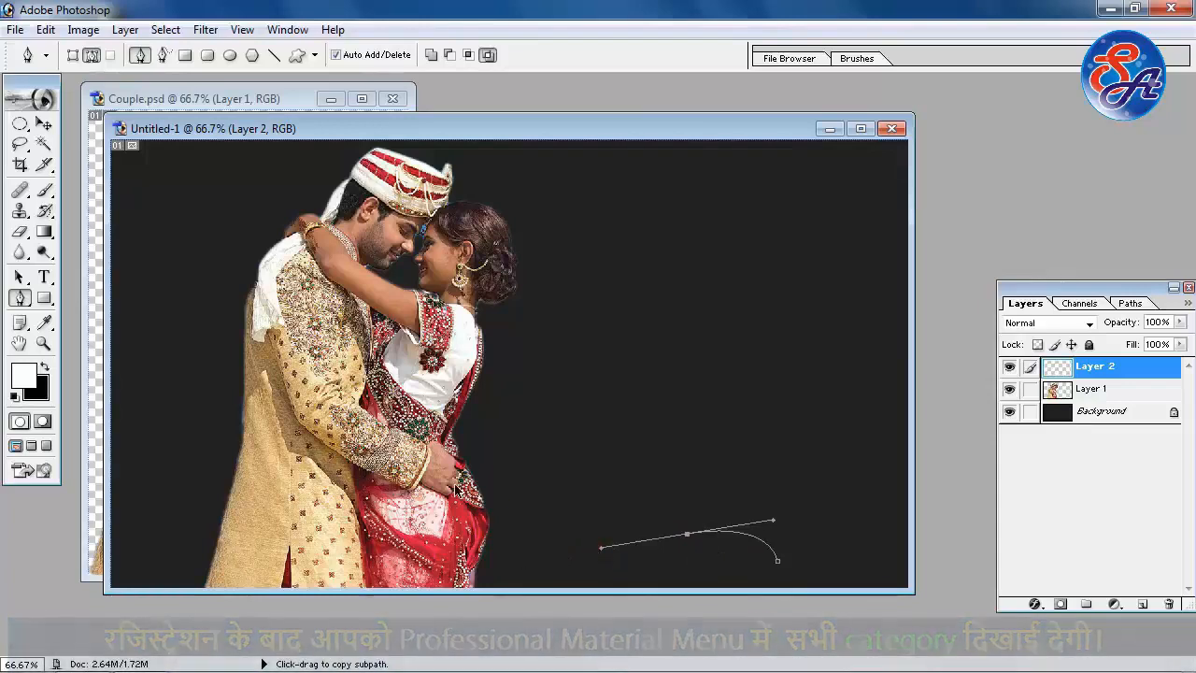
click(497, 555)
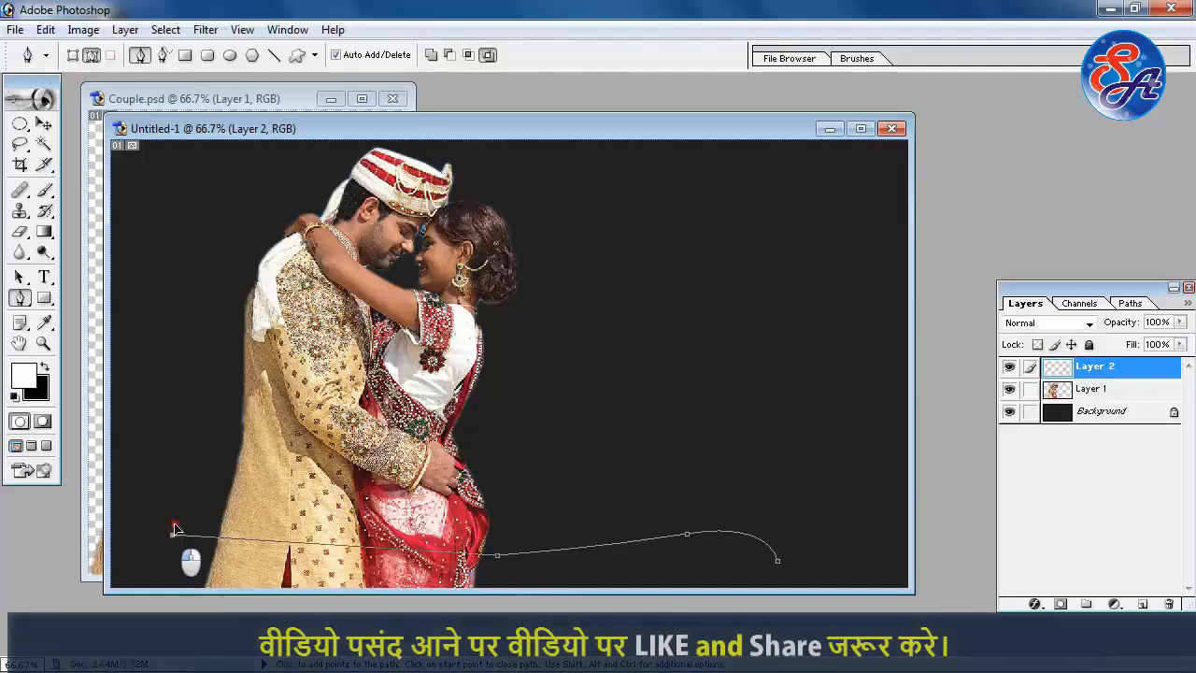
drag(173, 534, 212, 456)
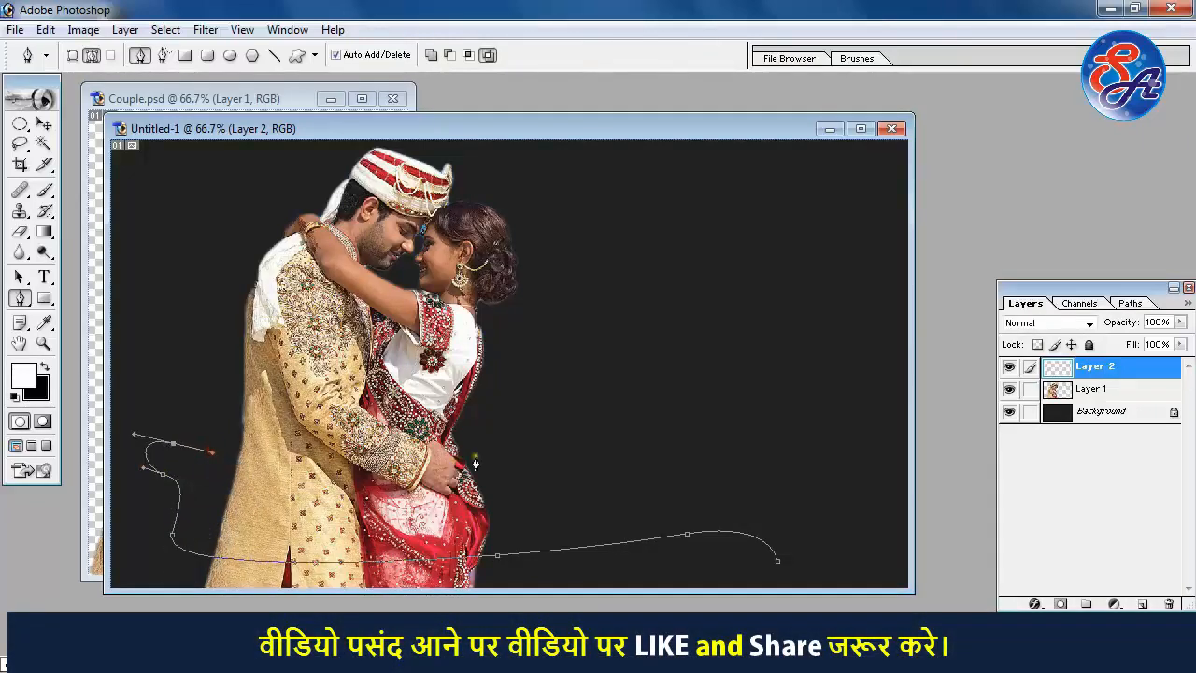
drag(533, 446, 490, 374)
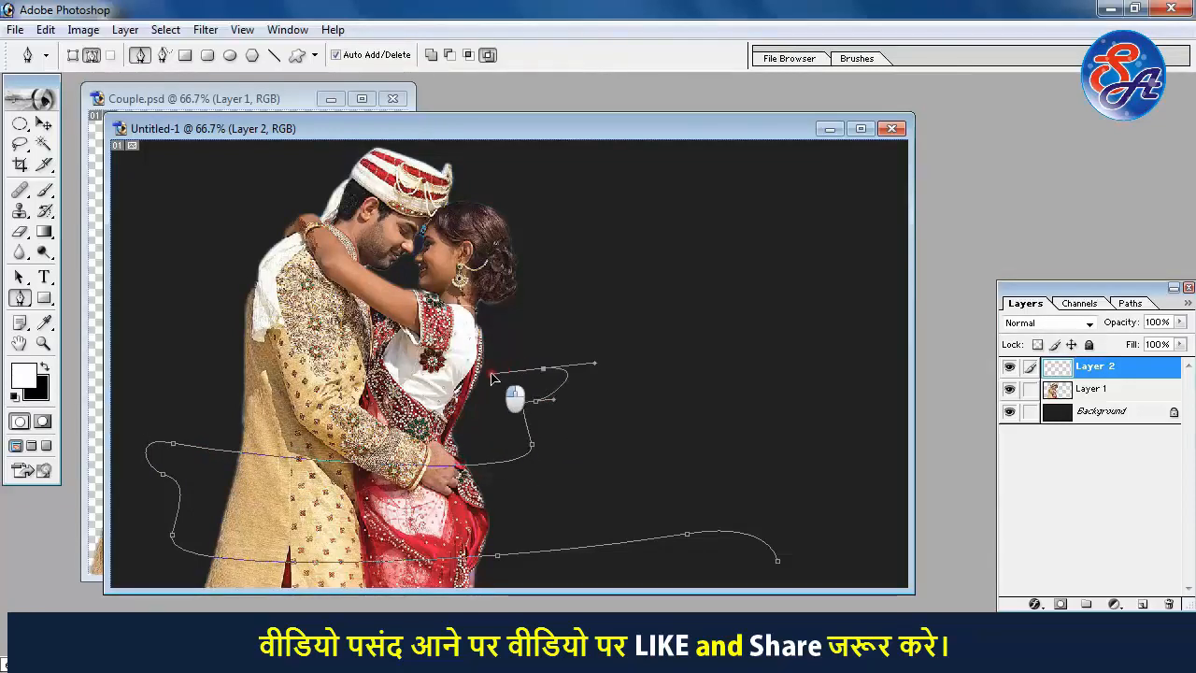
drag(183, 344, 242, 268)
drag(560, 227, 663, 208)
drag(739, 198, 823, 164)
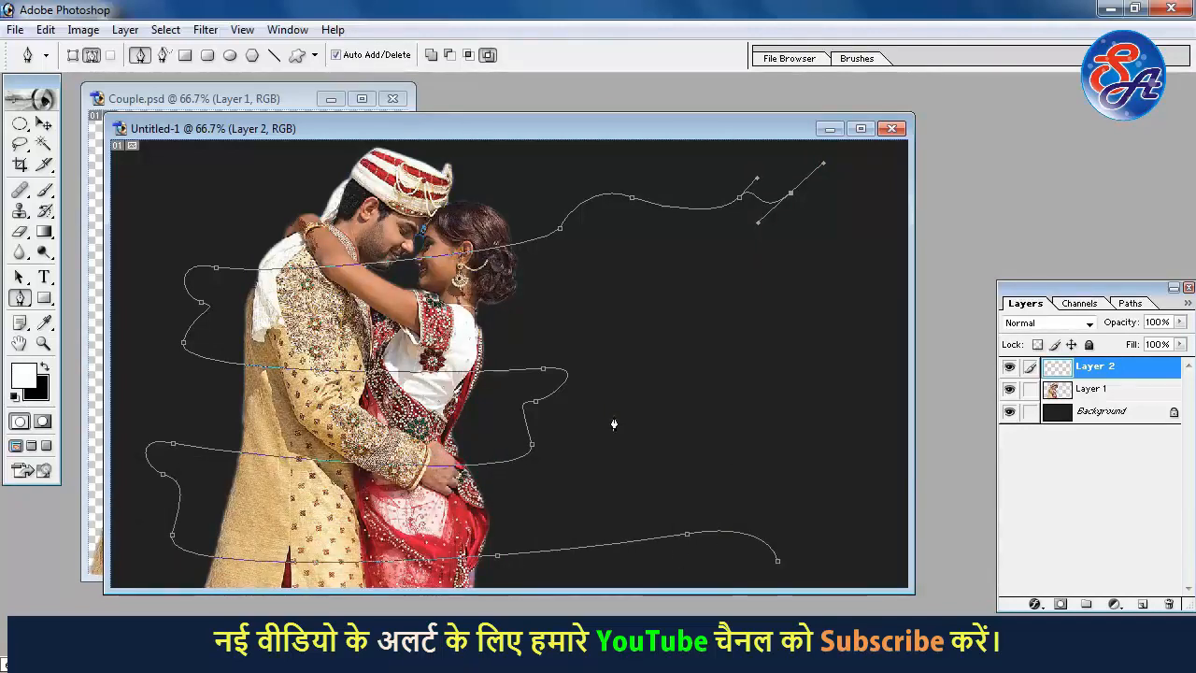
- Choose the soft 75 px preset for the Brush tool and set its master diameter to 21 px
key(b)
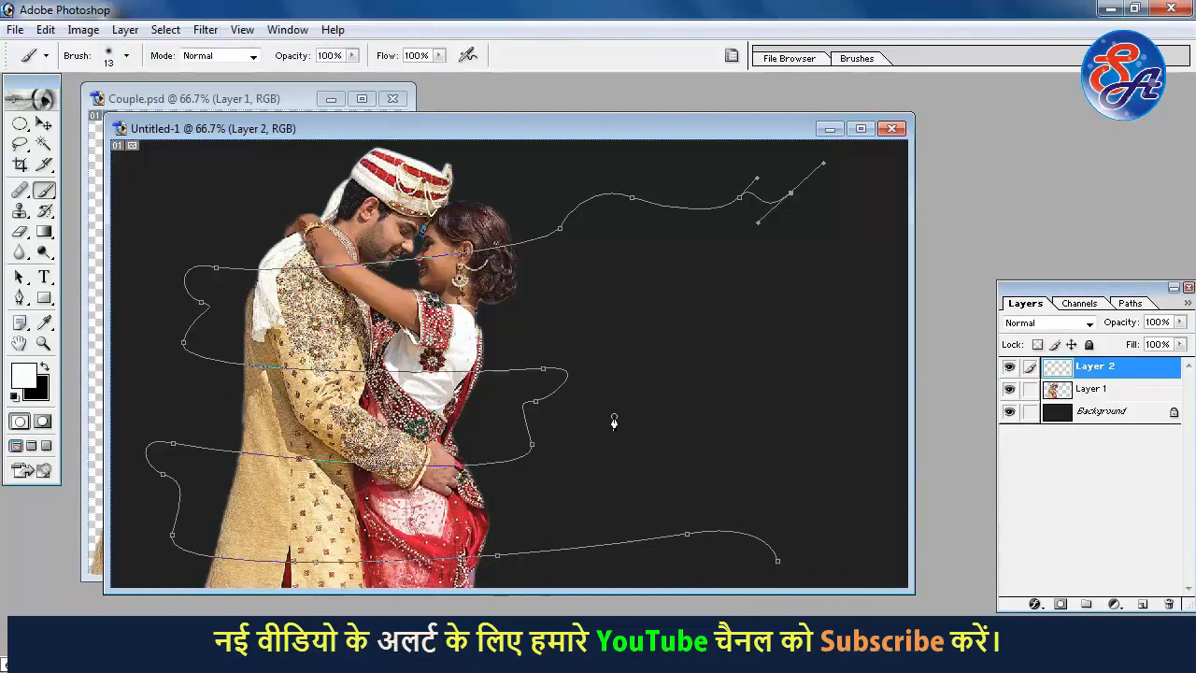
click(49, 191)
click(126, 191)
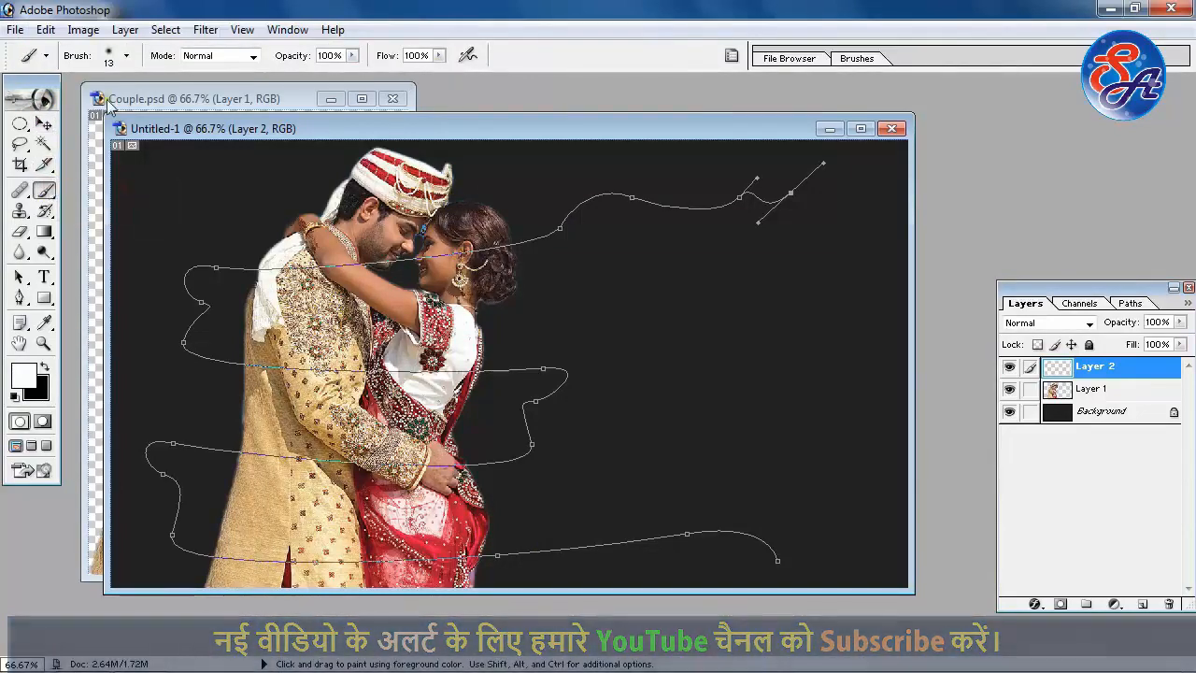
click(129, 58)
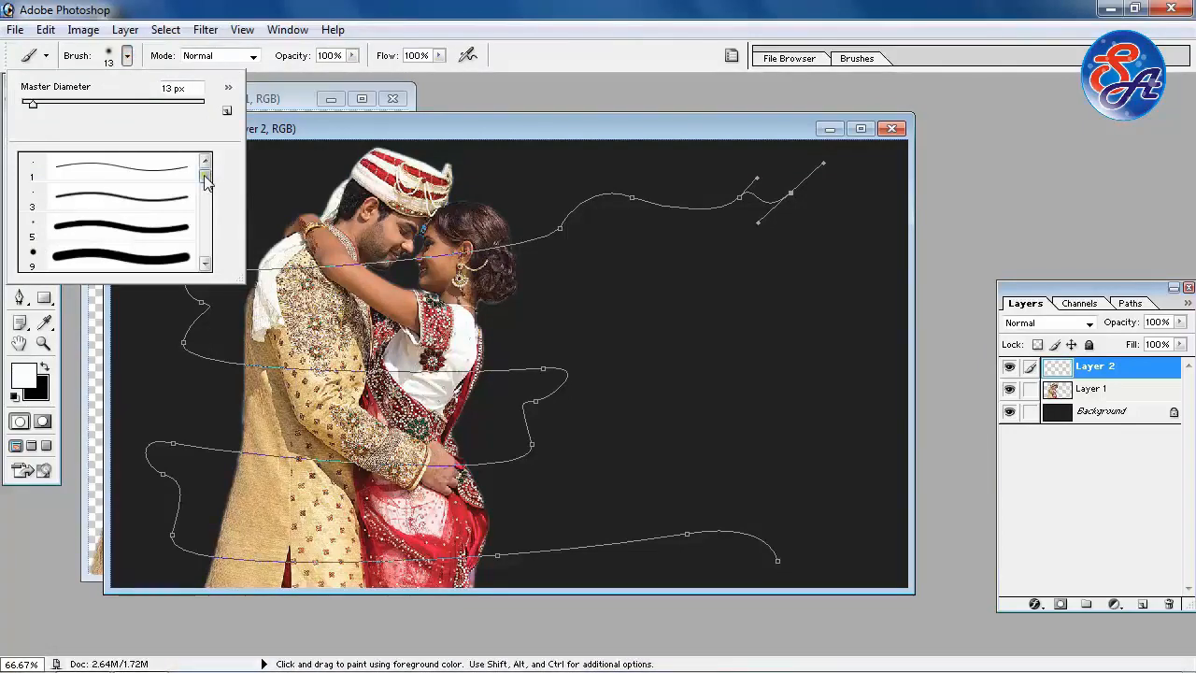
drag(208, 176, 205, 249)
click(178, 228)
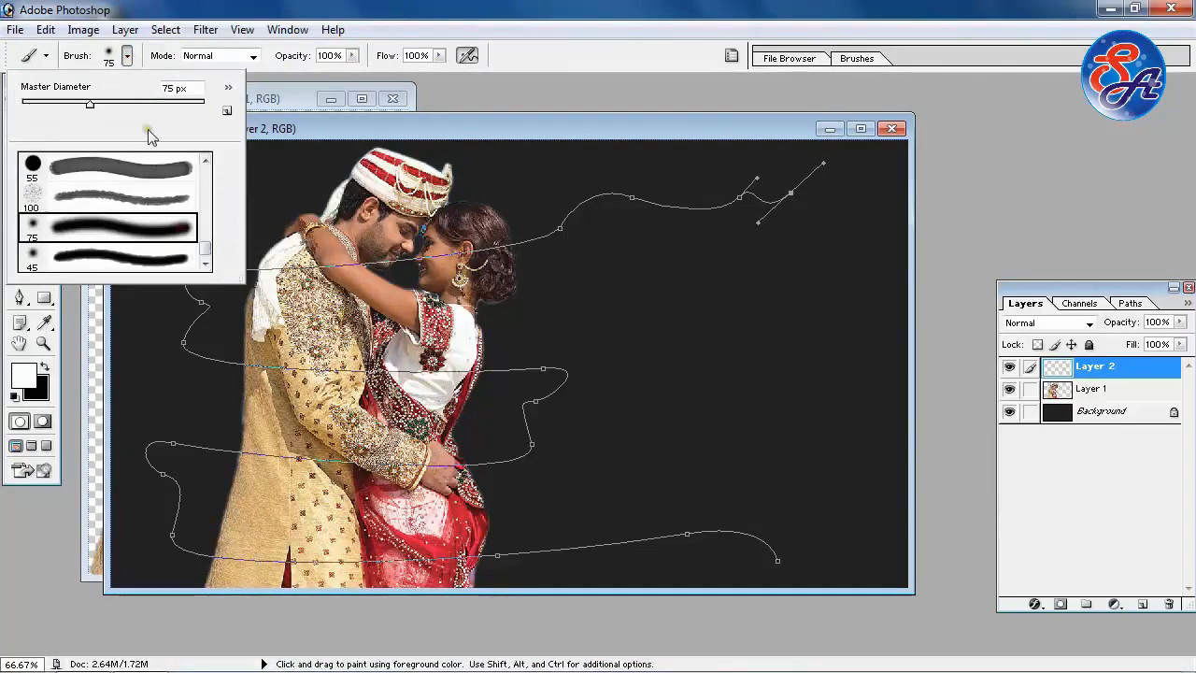
drag(192, 88, 145, 81)
text(21)
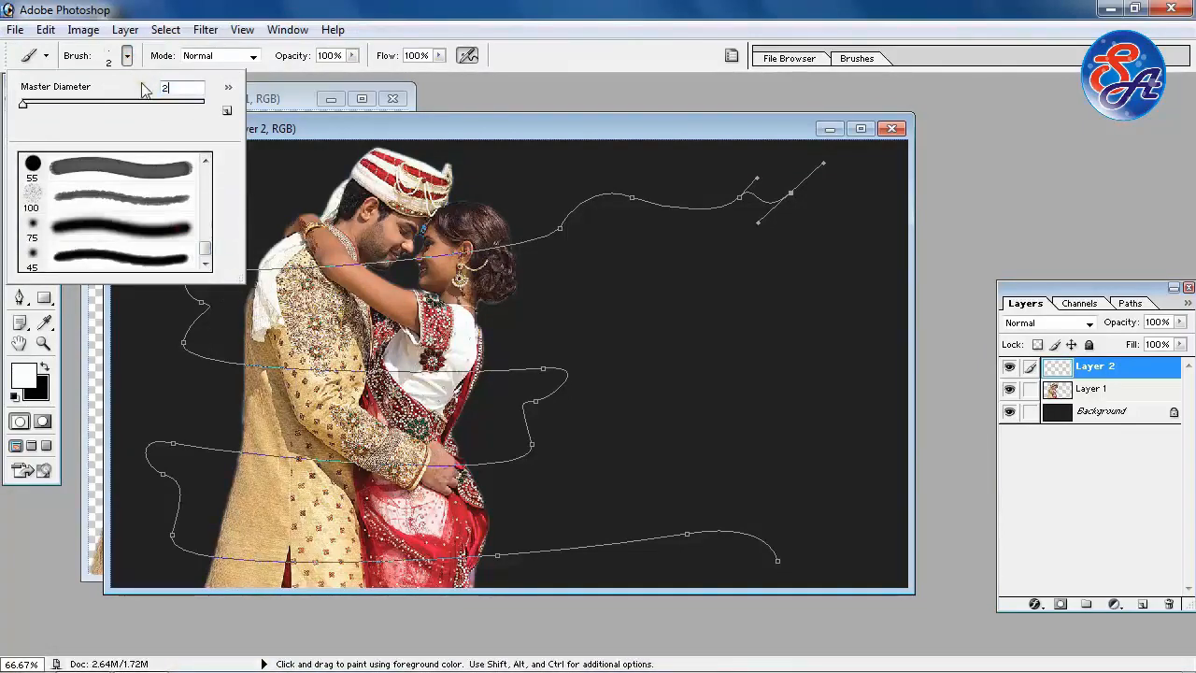
click(330, 128)
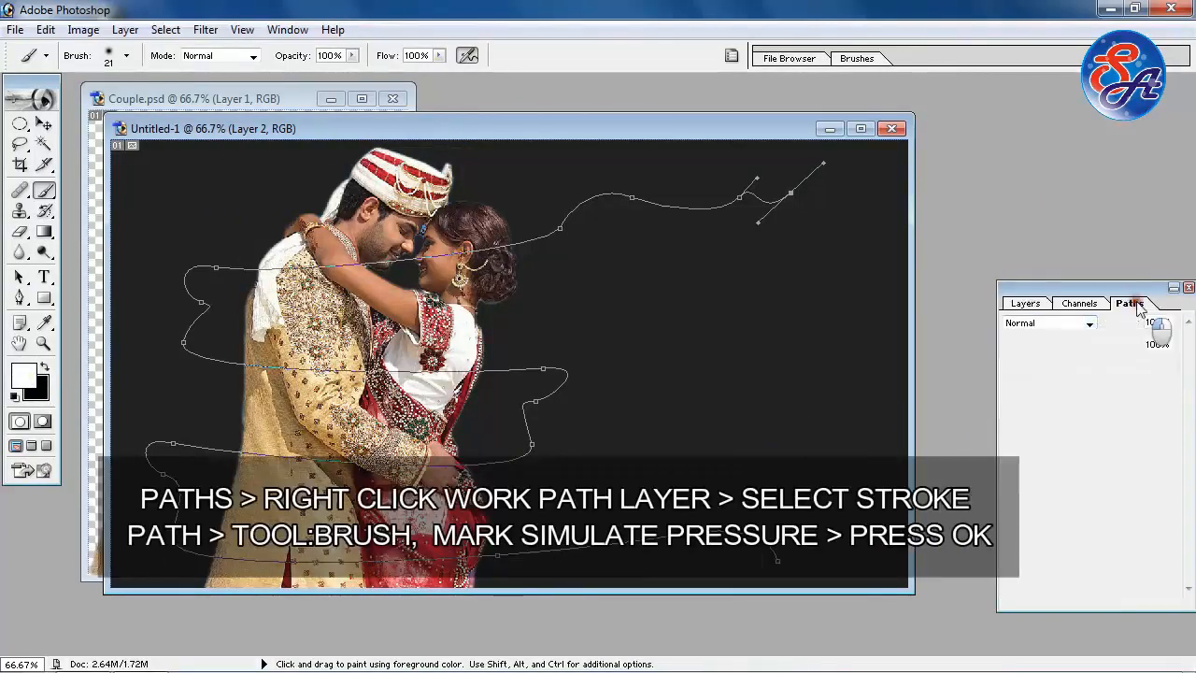
- Stroke the work path using the Brush with Simulate Pressure enabled, and delete the work path
click(1135, 303)
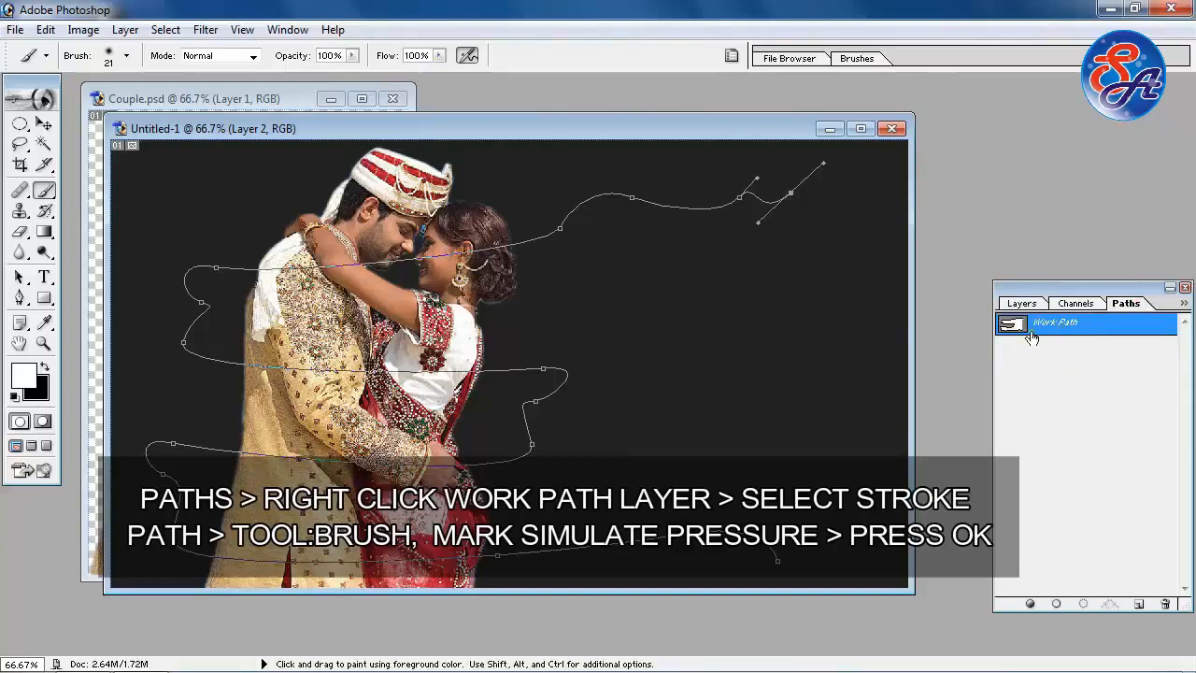
right_click(1060, 331)
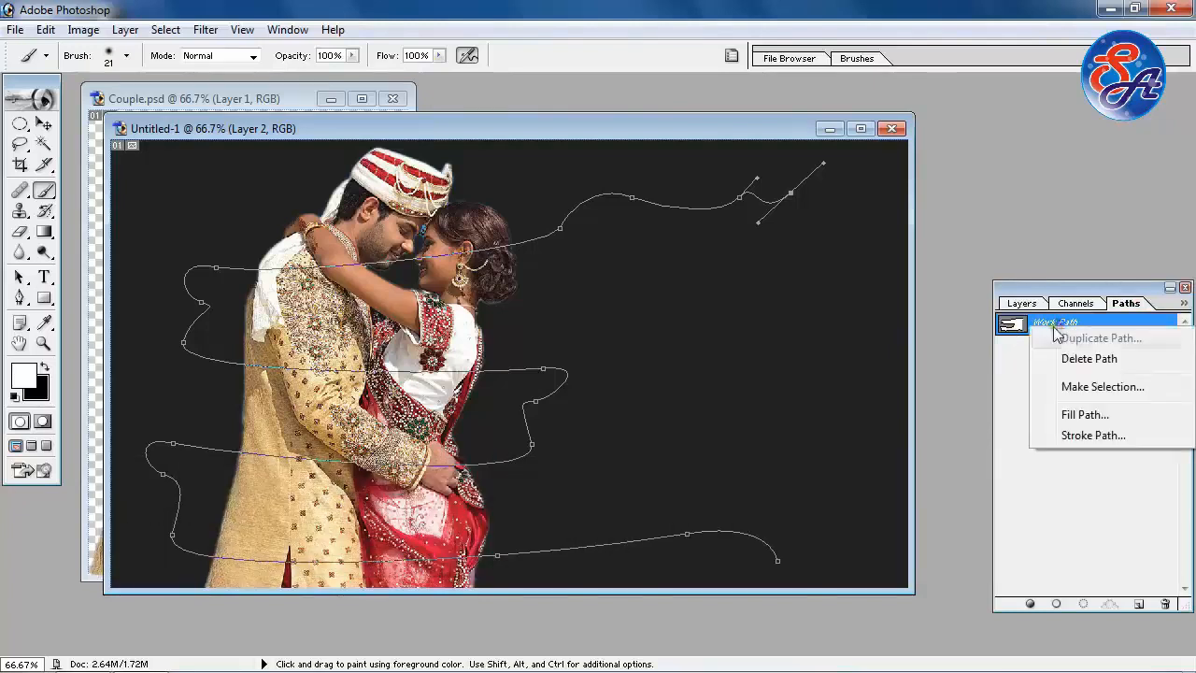
click(1092, 435)
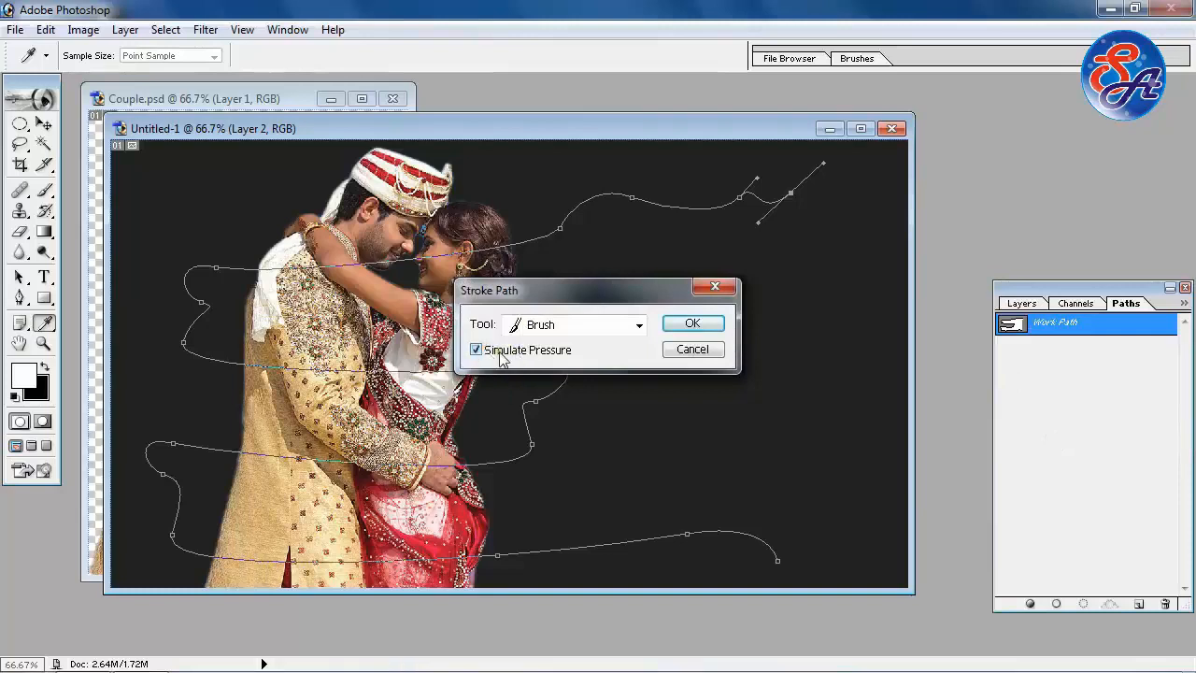
click(693, 324)
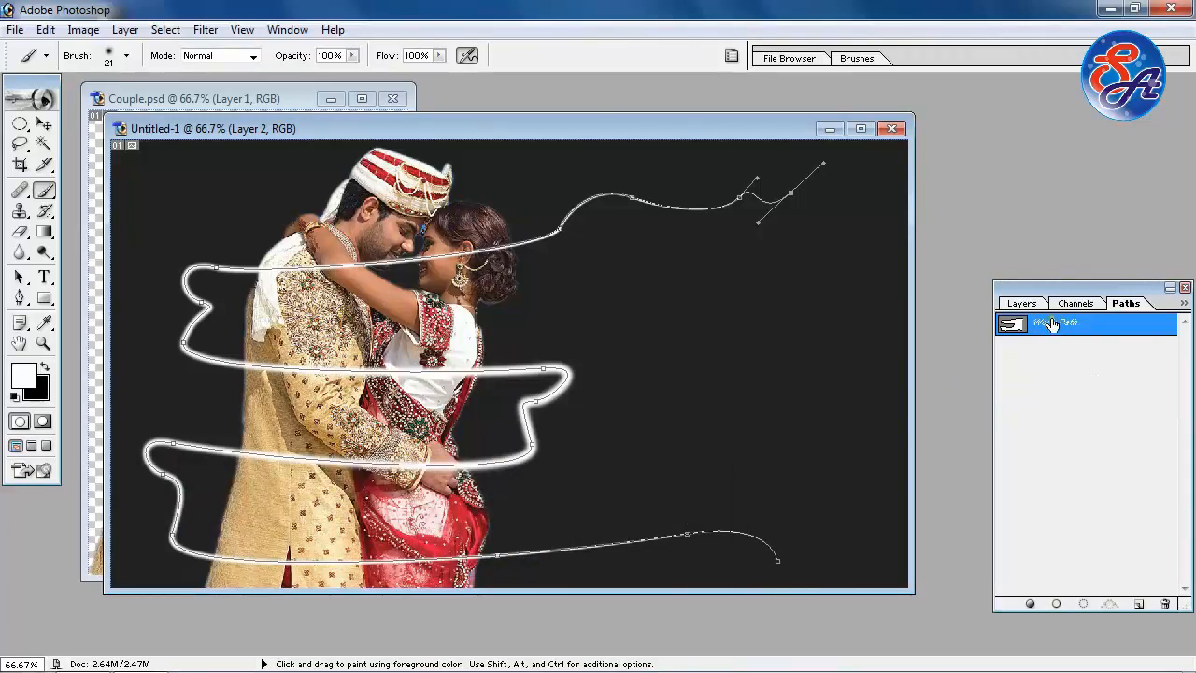
drag(1053, 323, 1167, 603)
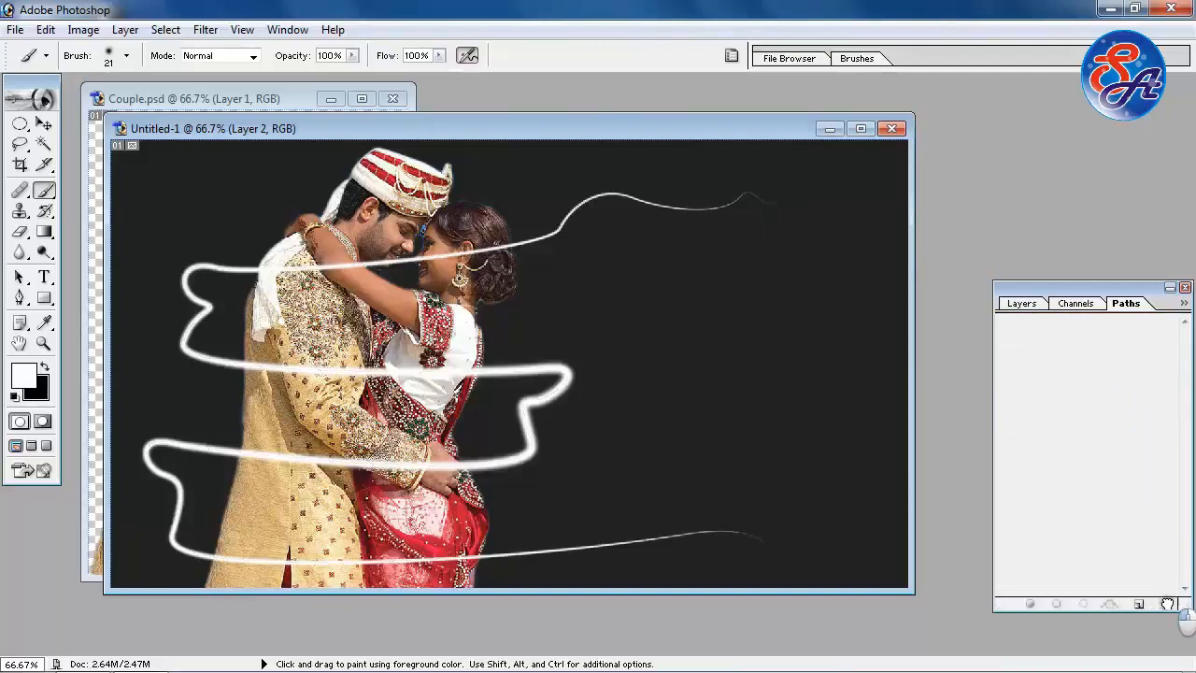
- Add an Outer Glow layer style to Layer 2 and set the glow colour to blue 050AF3
click(1020, 304)
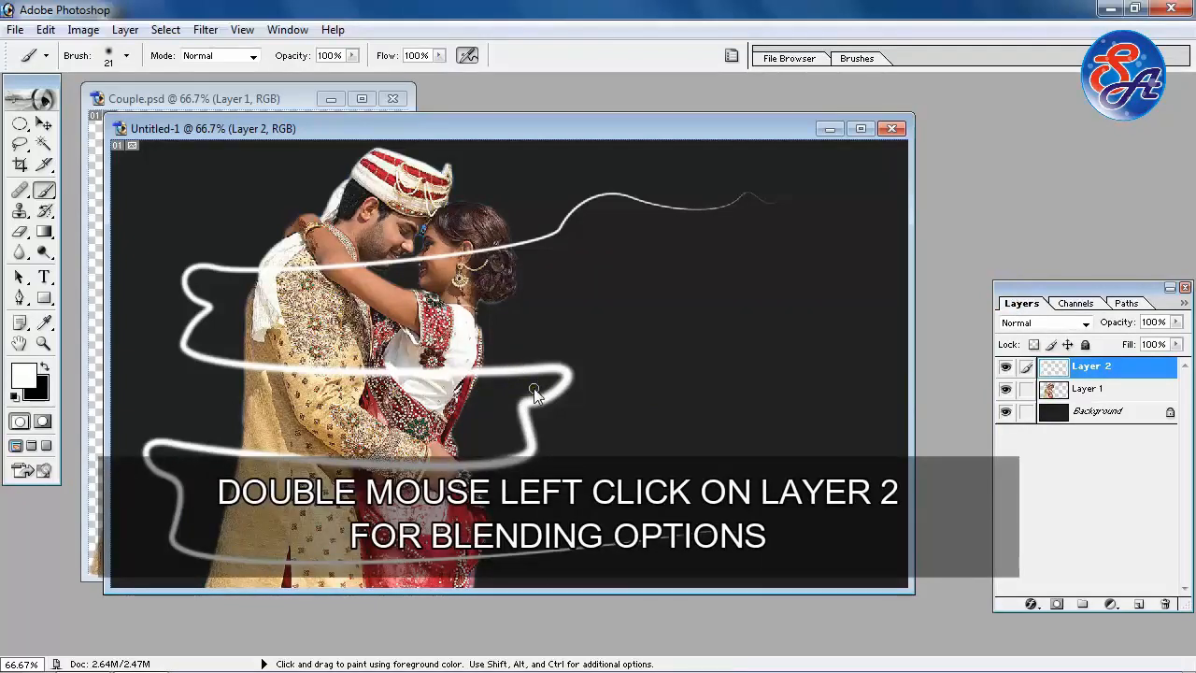
double_click(1052, 371)
drag(616, 157, 927, 141)
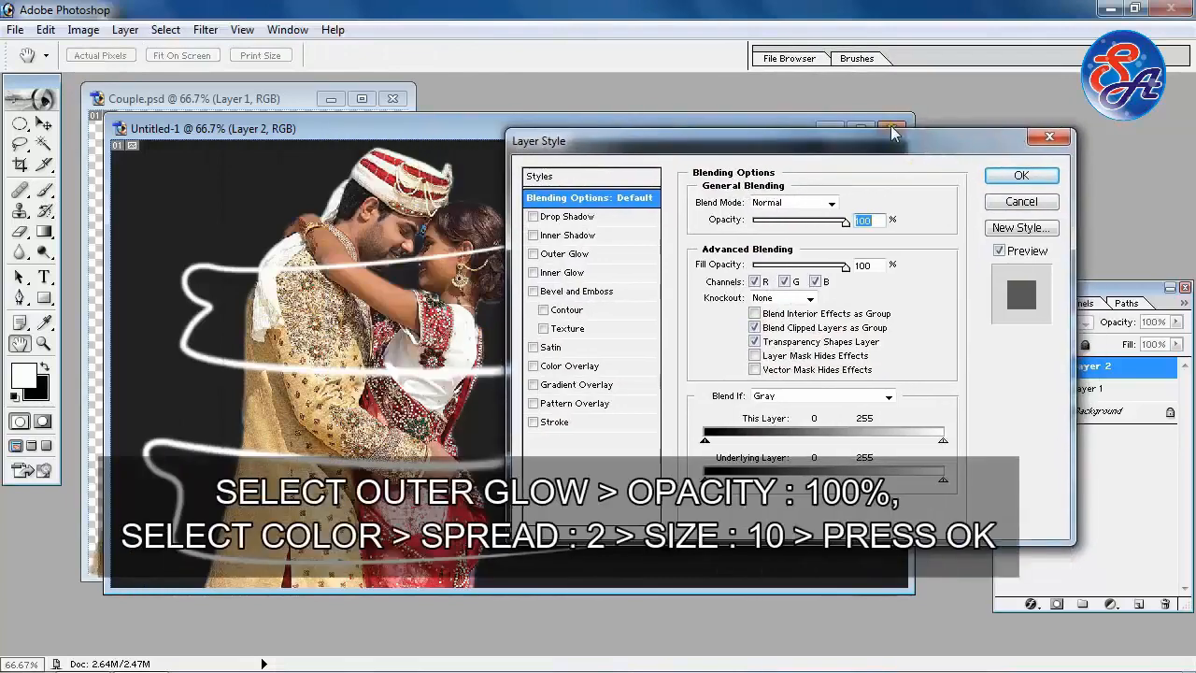
click(569, 255)
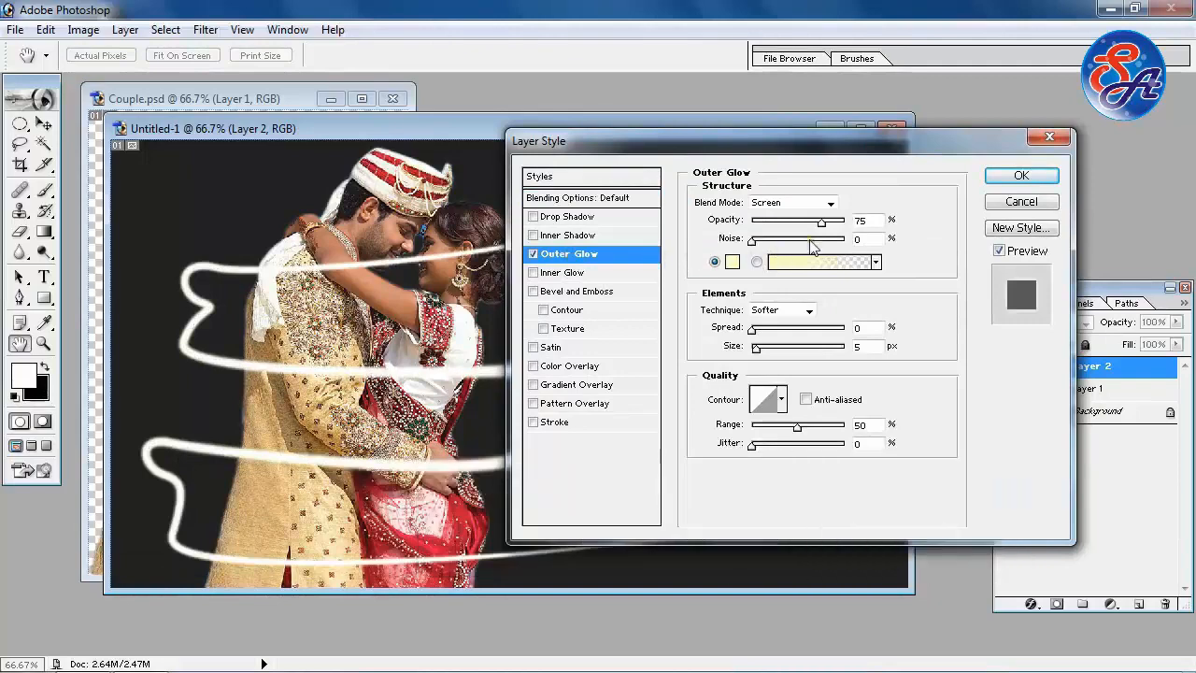
click(732, 262)
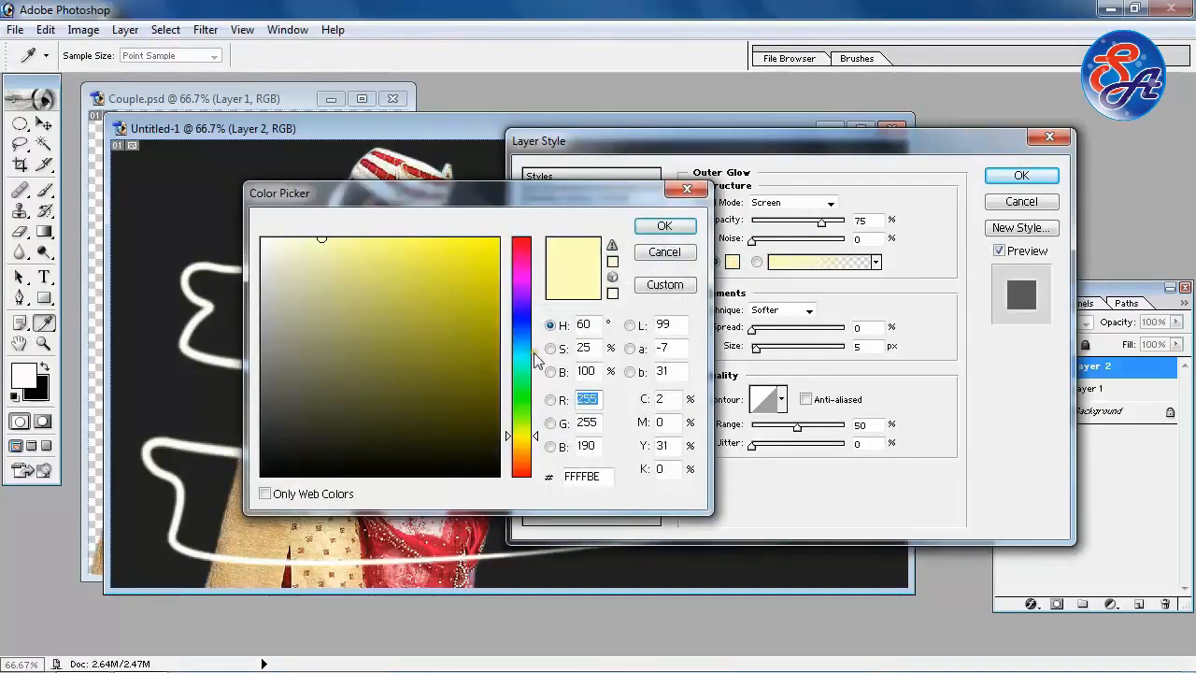
click(521, 319)
click(494, 249)
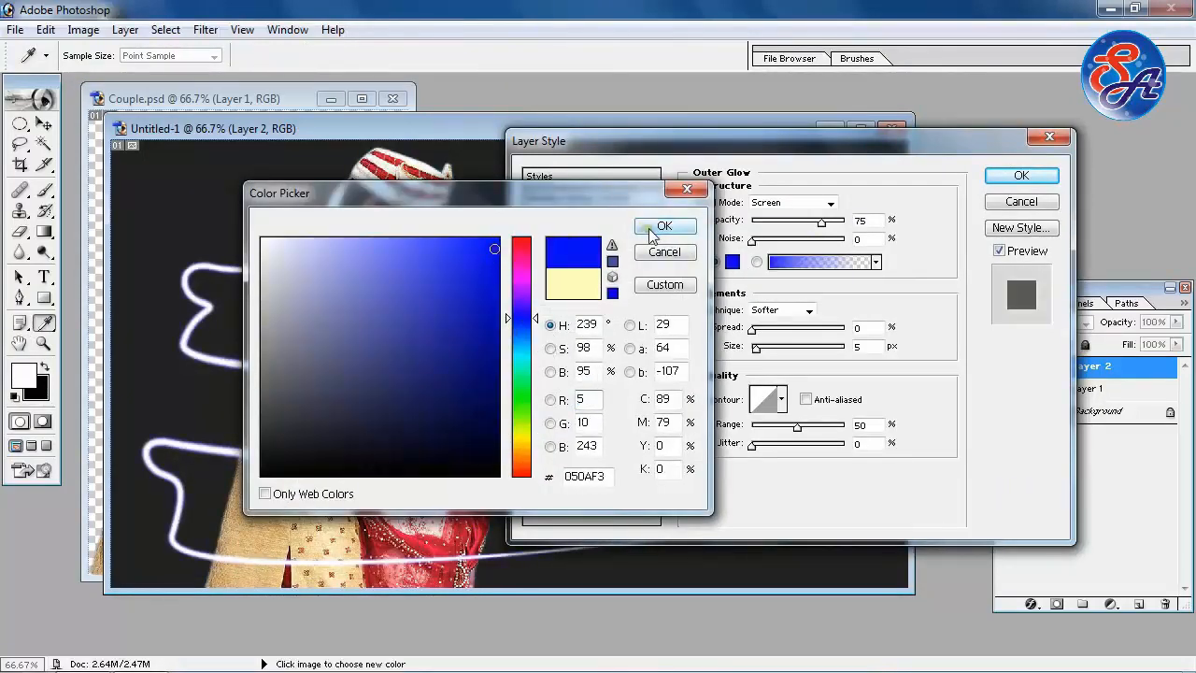
click(659, 227)
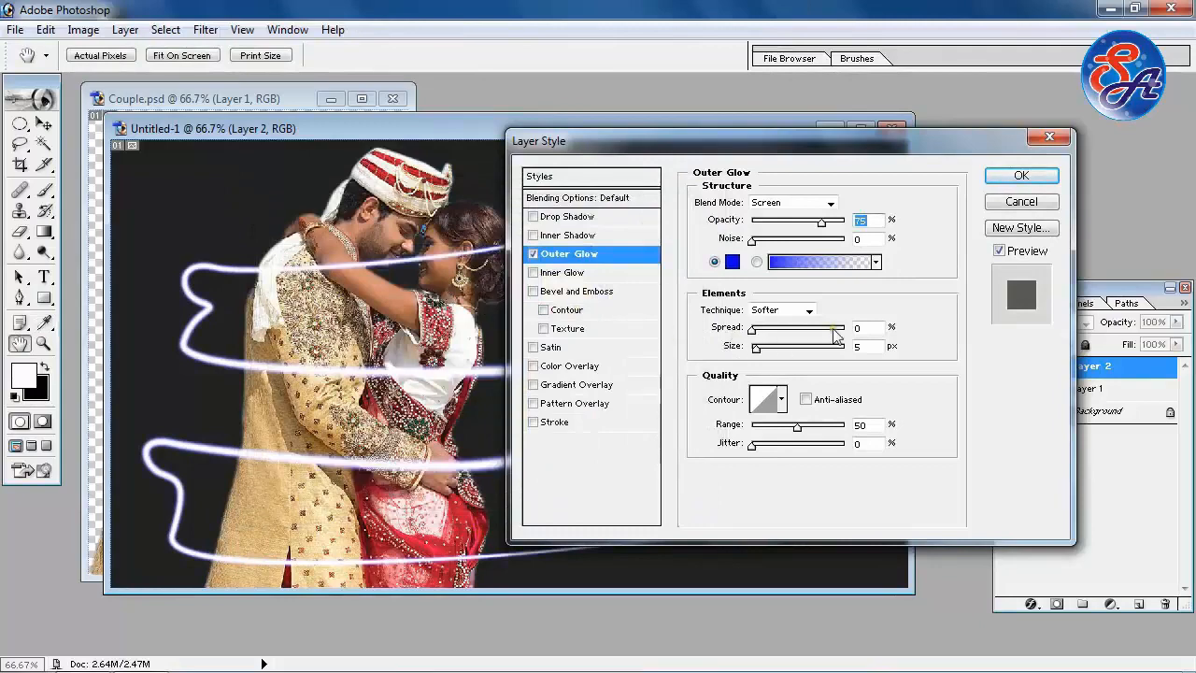
- Set the outer glow's spread to 2%, size to 10 px and opacity to 100%, and apply the style
double_click(857, 328)
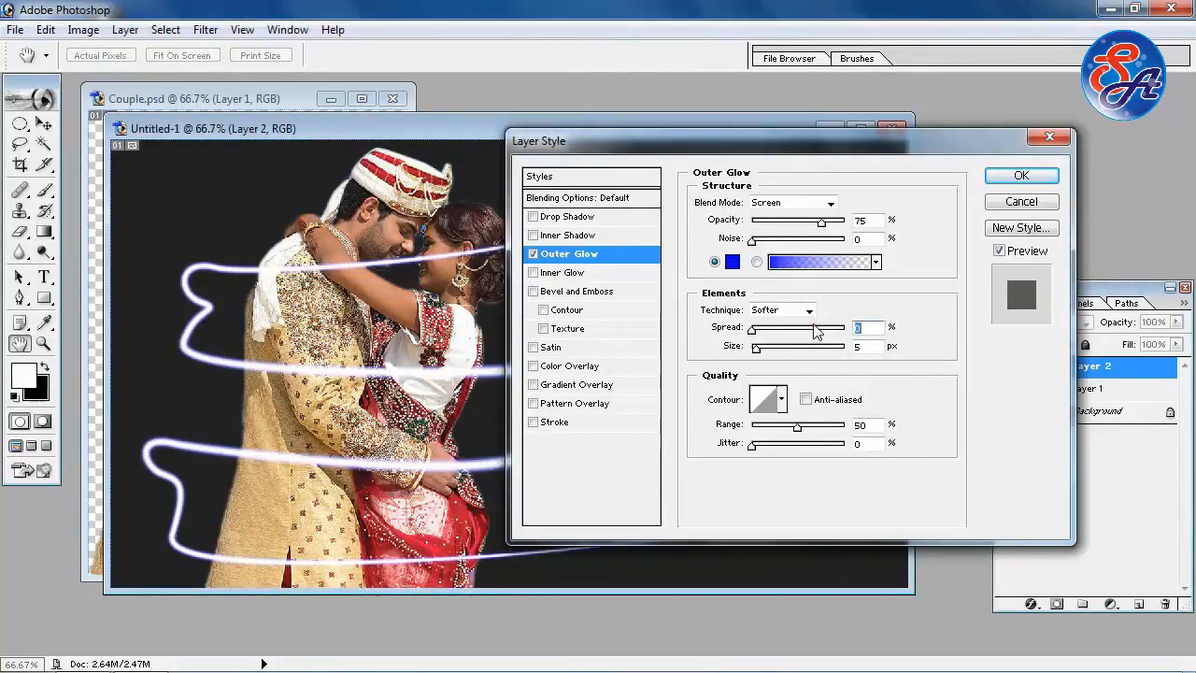
text(2)
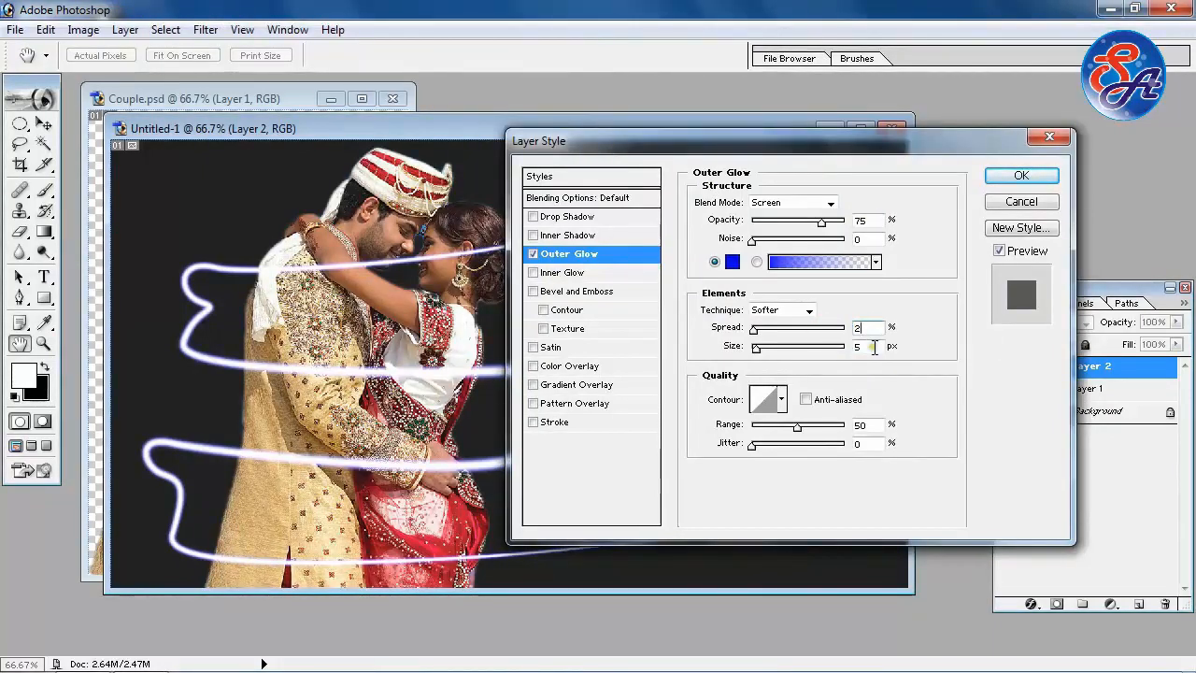
double_click(856, 347)
text(10)
drag(821, 221, 848, 222)
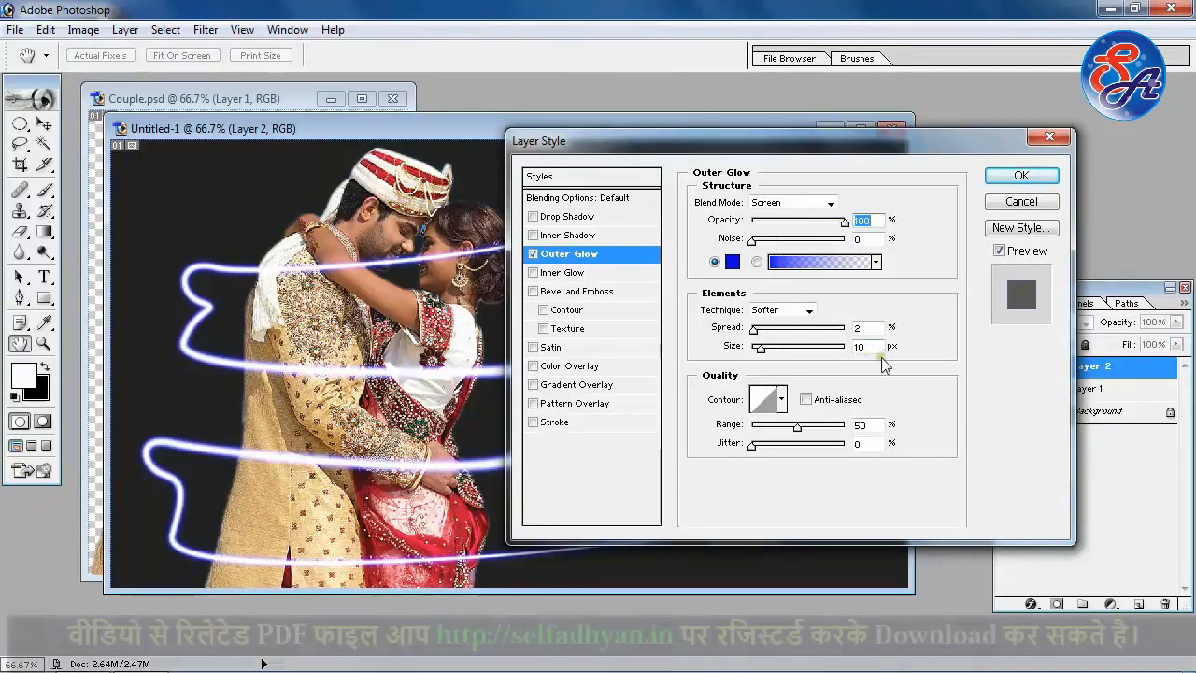
click(1023, 176)
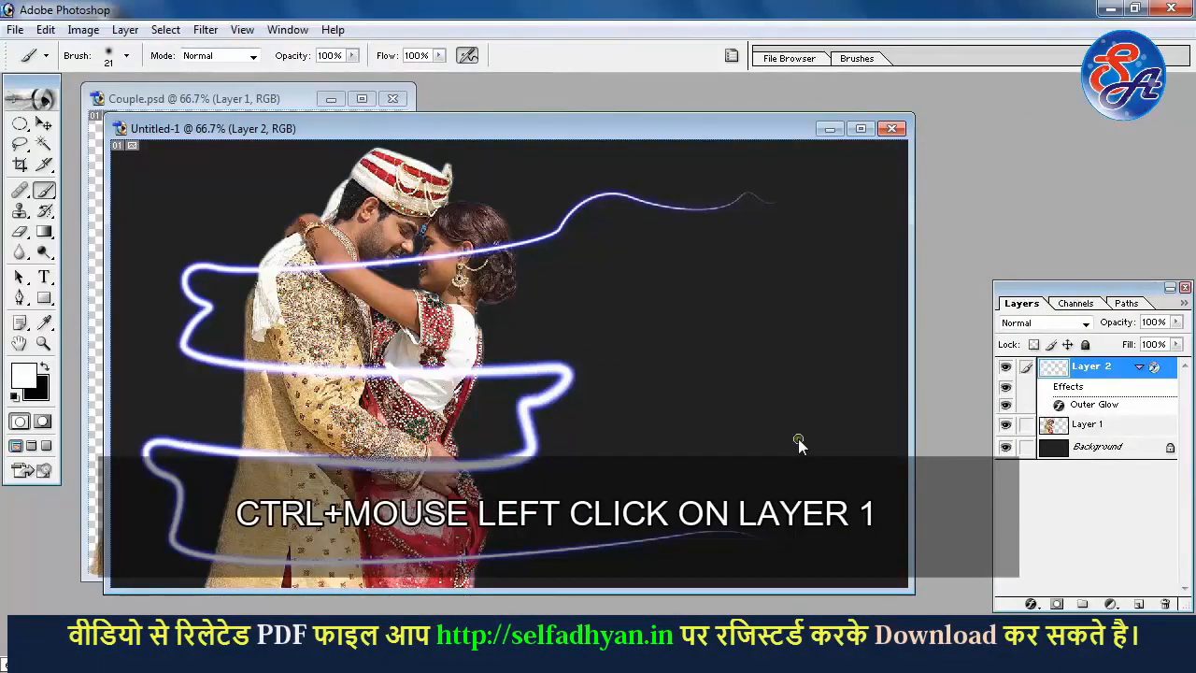
- Load Layer 1's outline as a selection and set the Eraser tool's master diameter to 60 px
ctrl+click(1051, 426)
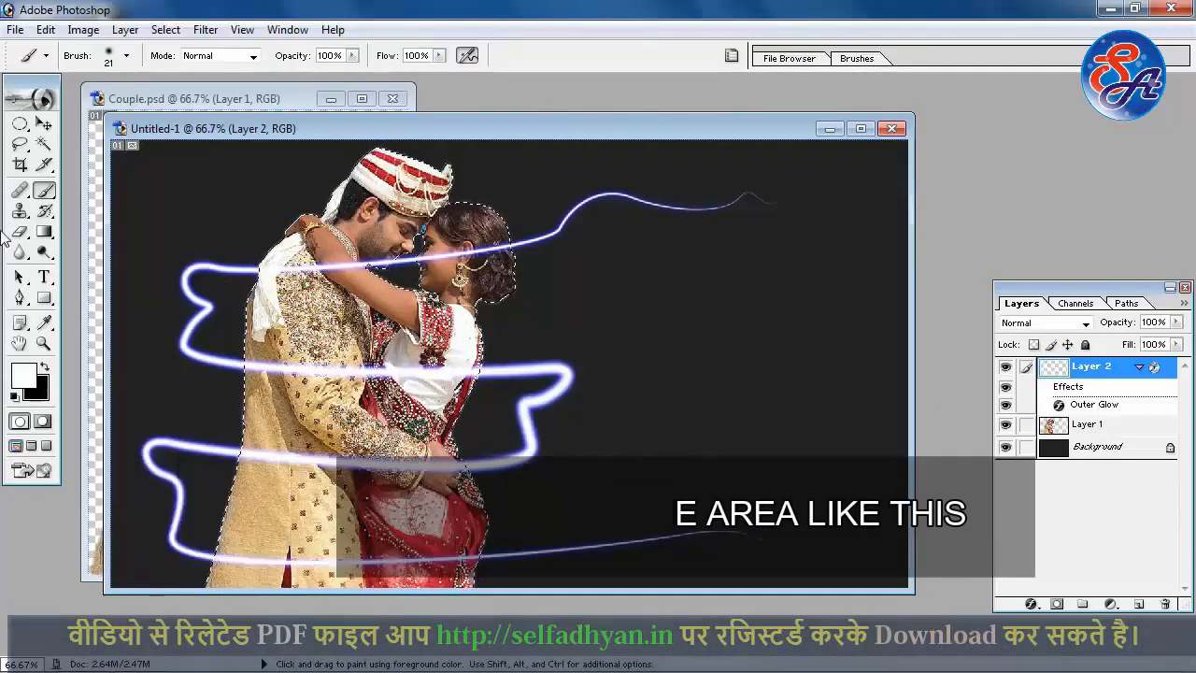
click(19, 231)
right_click(358, 331)
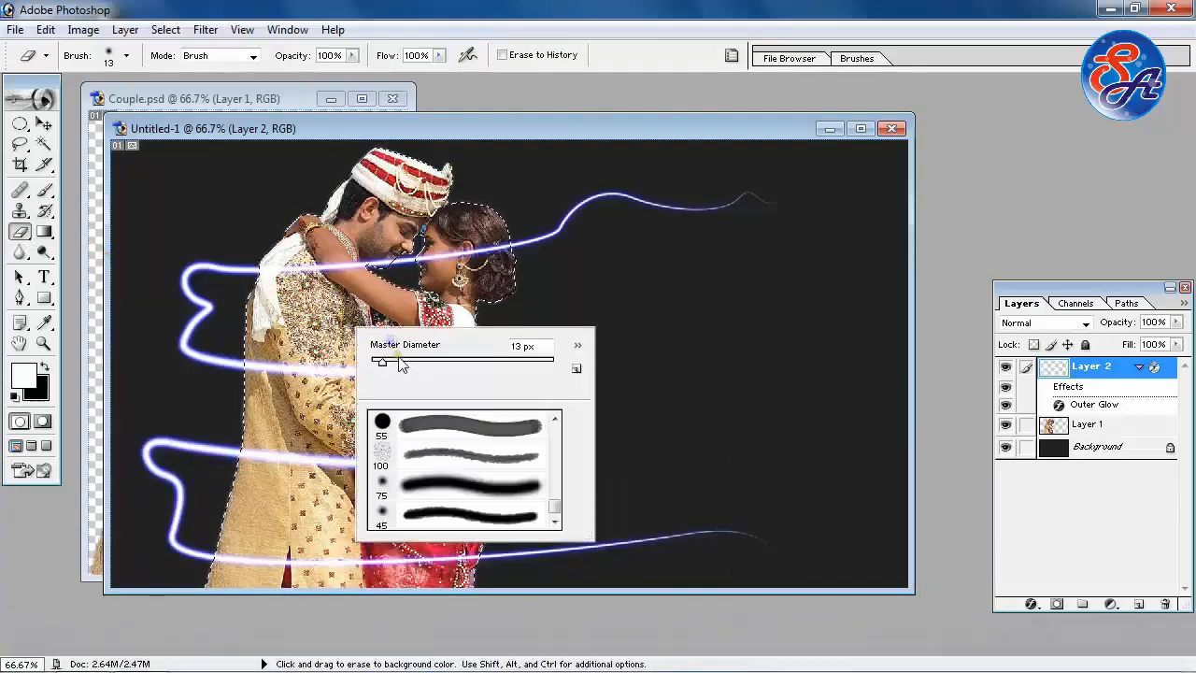
drag(399, 360, 425, 361)
click(445, 127)
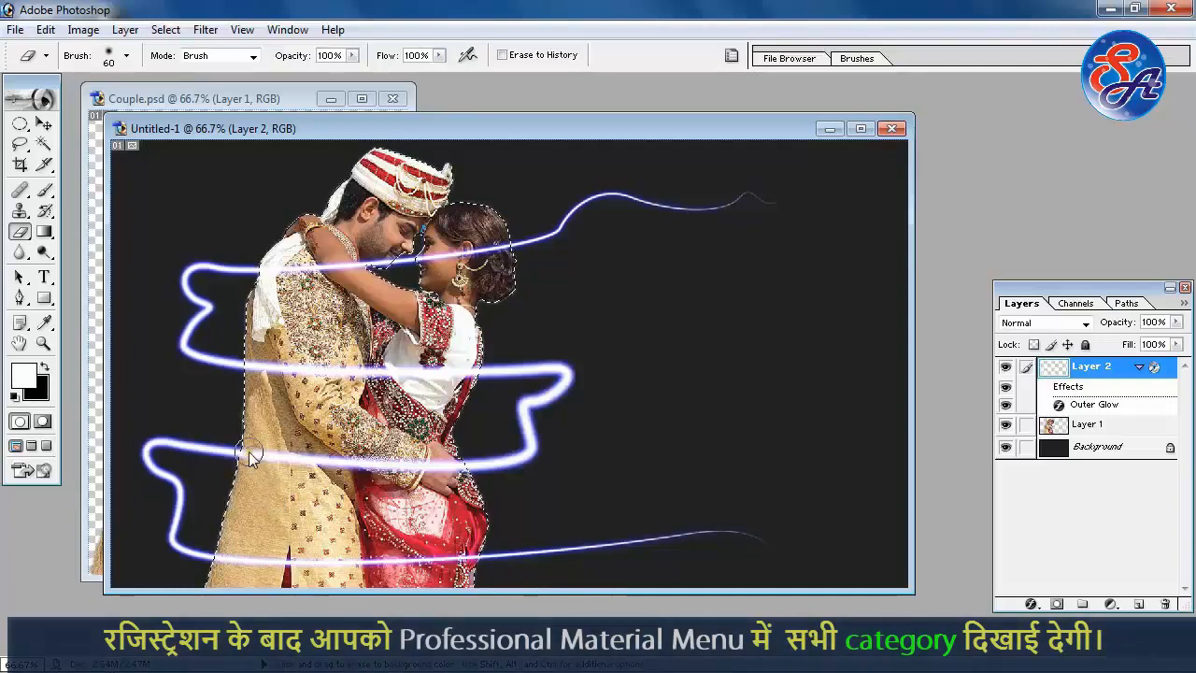
- Erase the light streak's first and third bands where they cross the couple, and undo the erasure made on the second band
drag(249, 451, 408, 463)
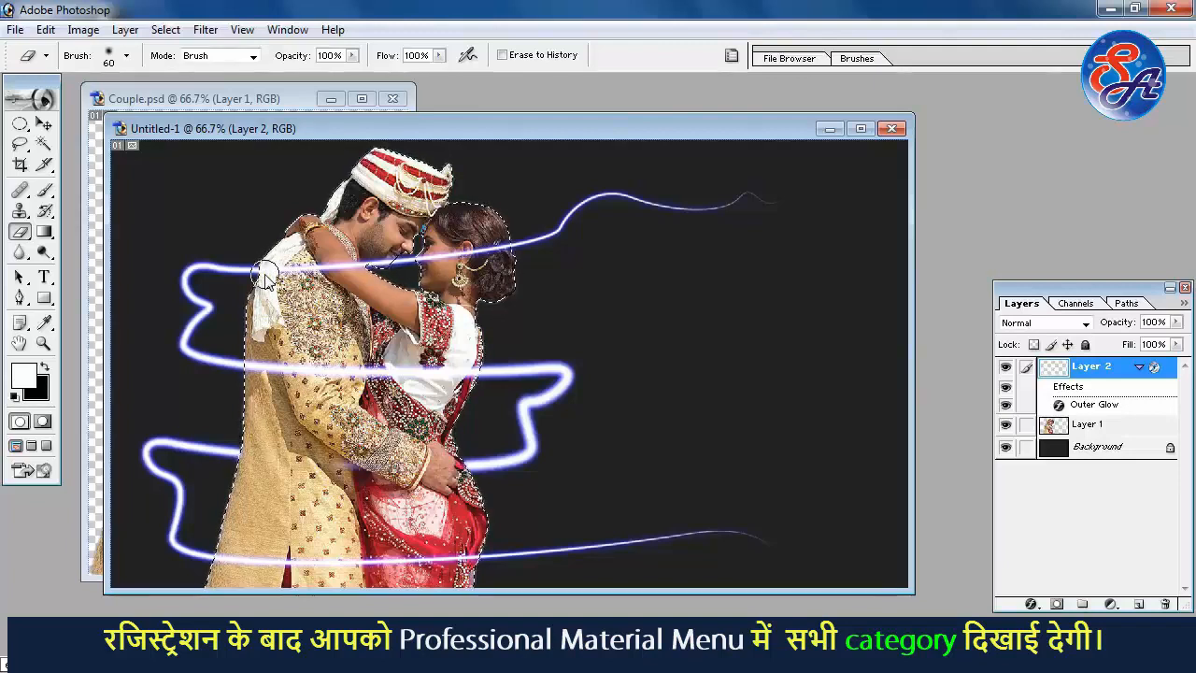
drag(267, 277, 421, 271)
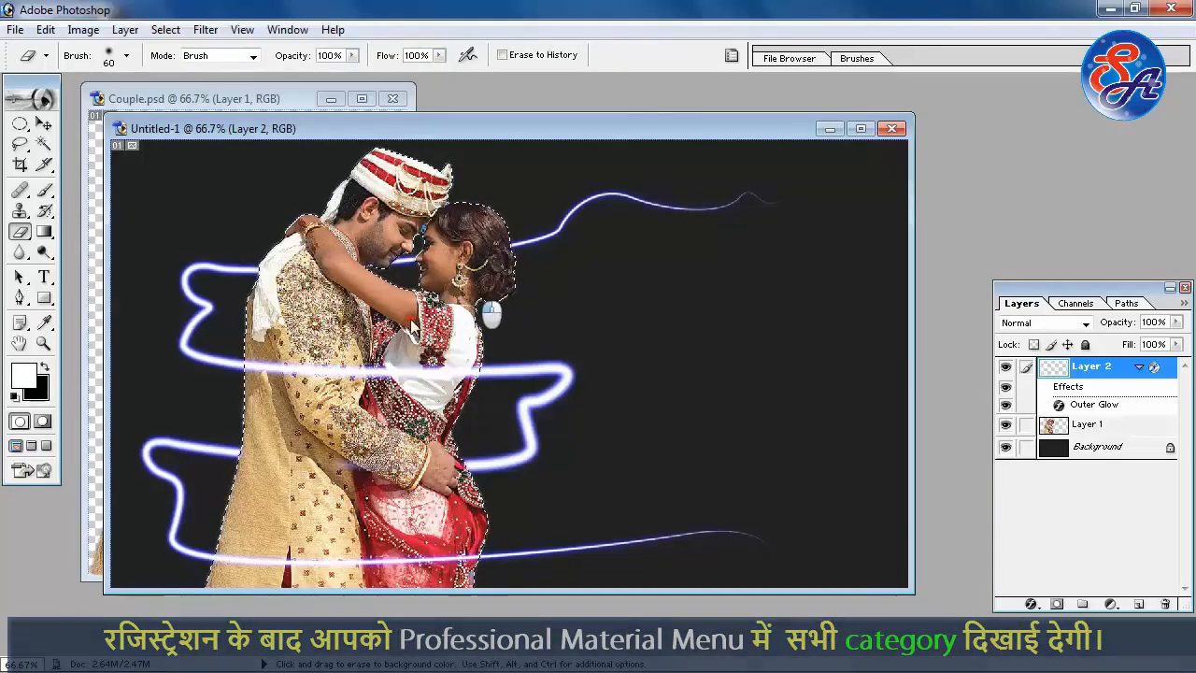
mouse_move(411, 370)
mouse_down()
mouse_move(300, 368)
mouse_move(281, 400)
mouse_up()
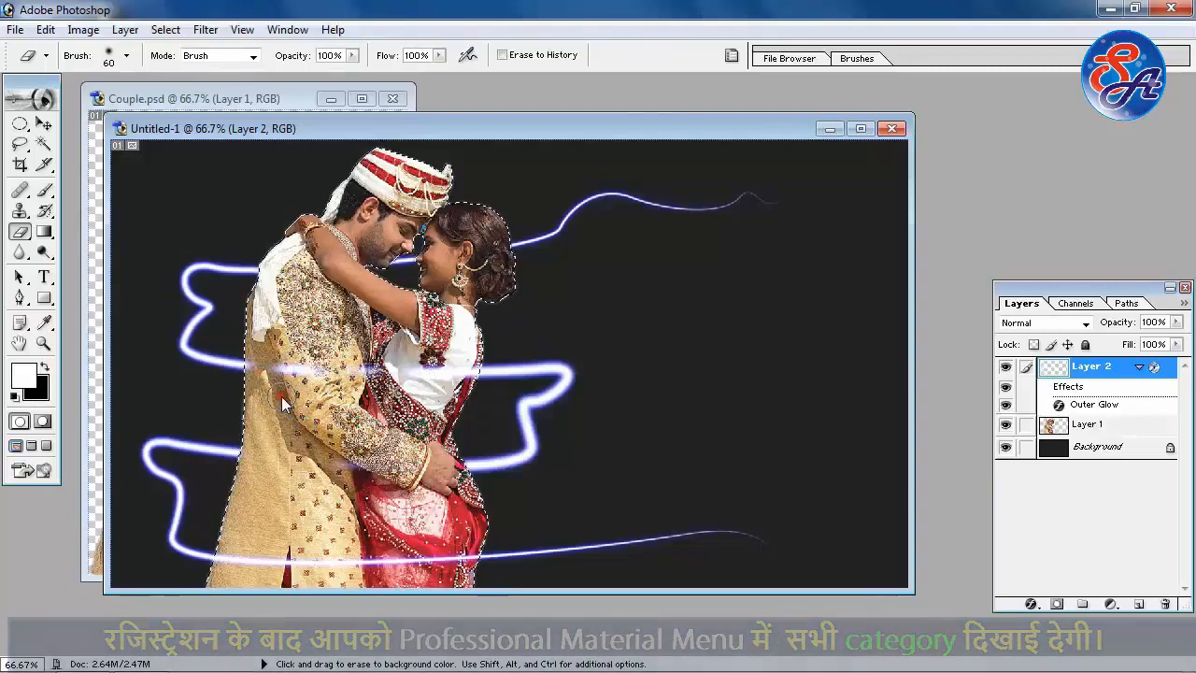
key(ctrl+z)
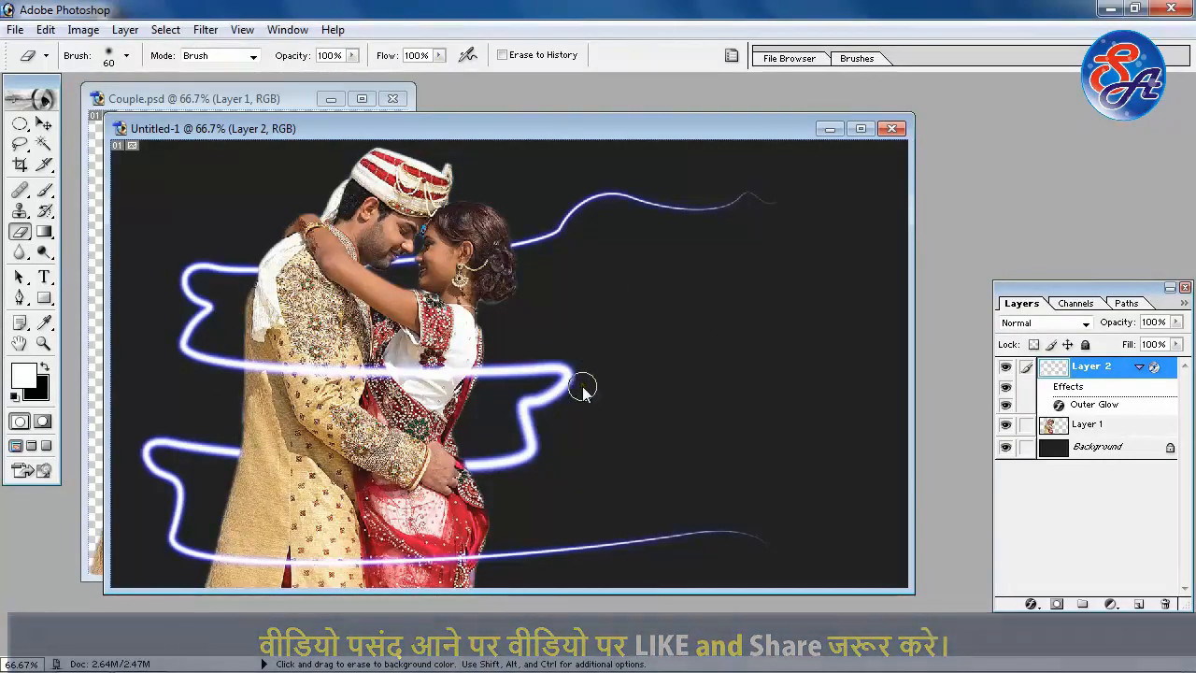
- Select the Background layer and set the foreground colour to blue 2B07E3
click(1093, 447)
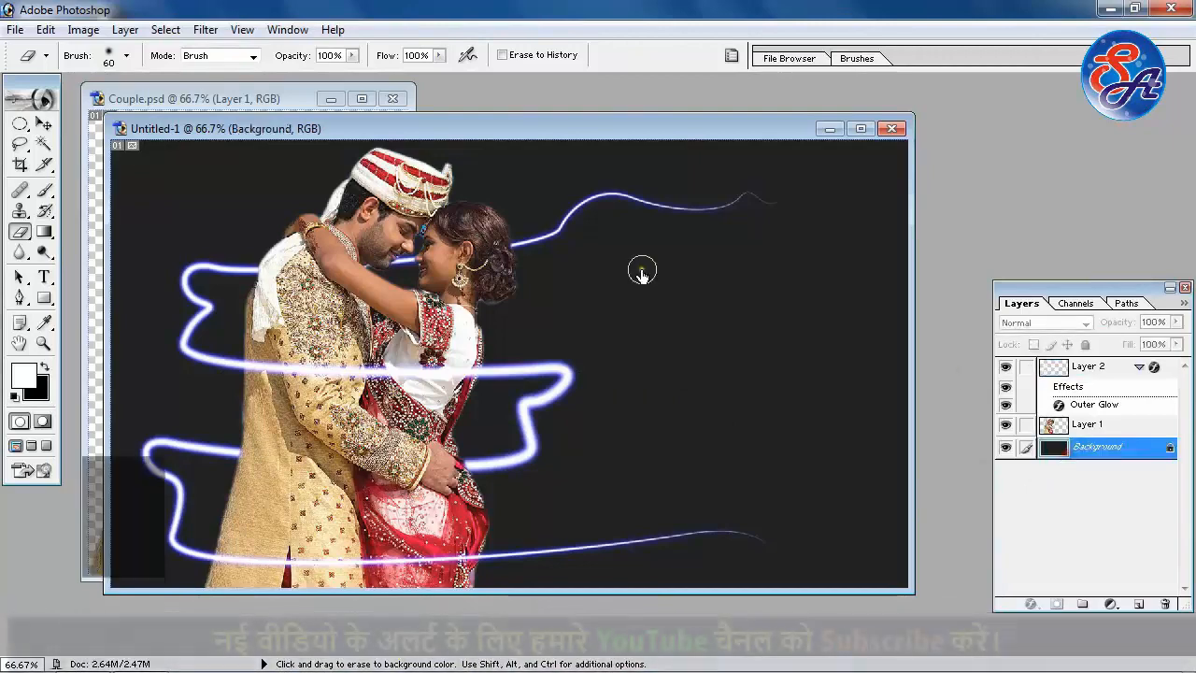
click(26, 377)
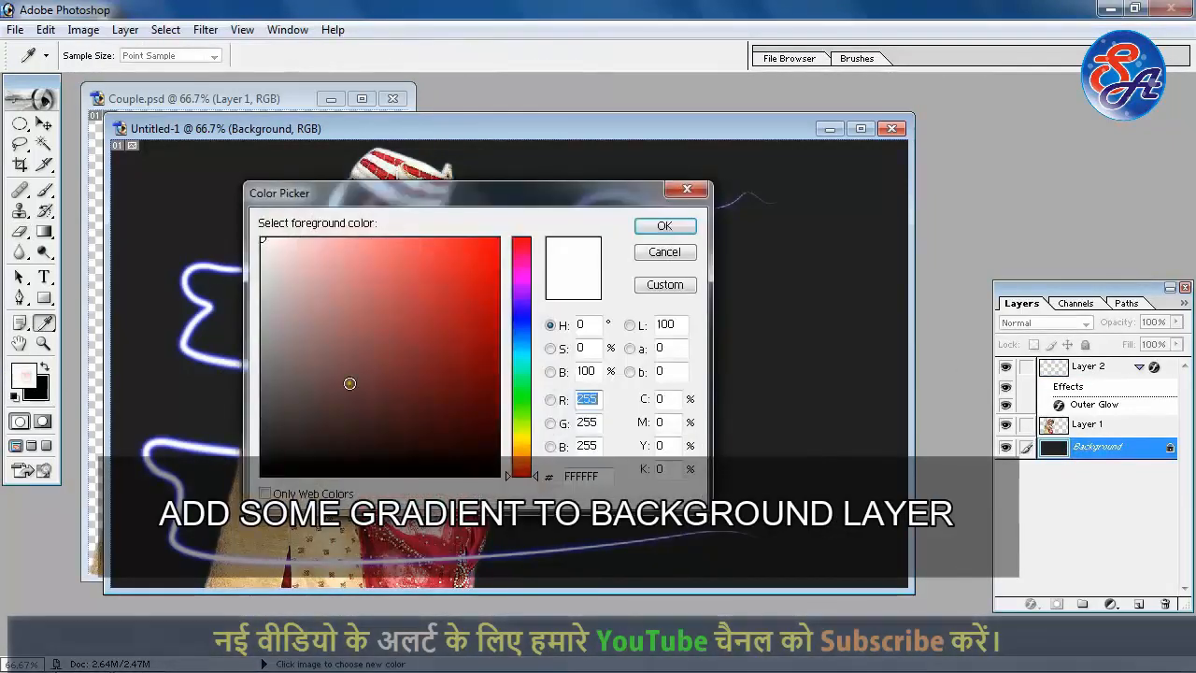
click(521, 311)
click(495, 243)
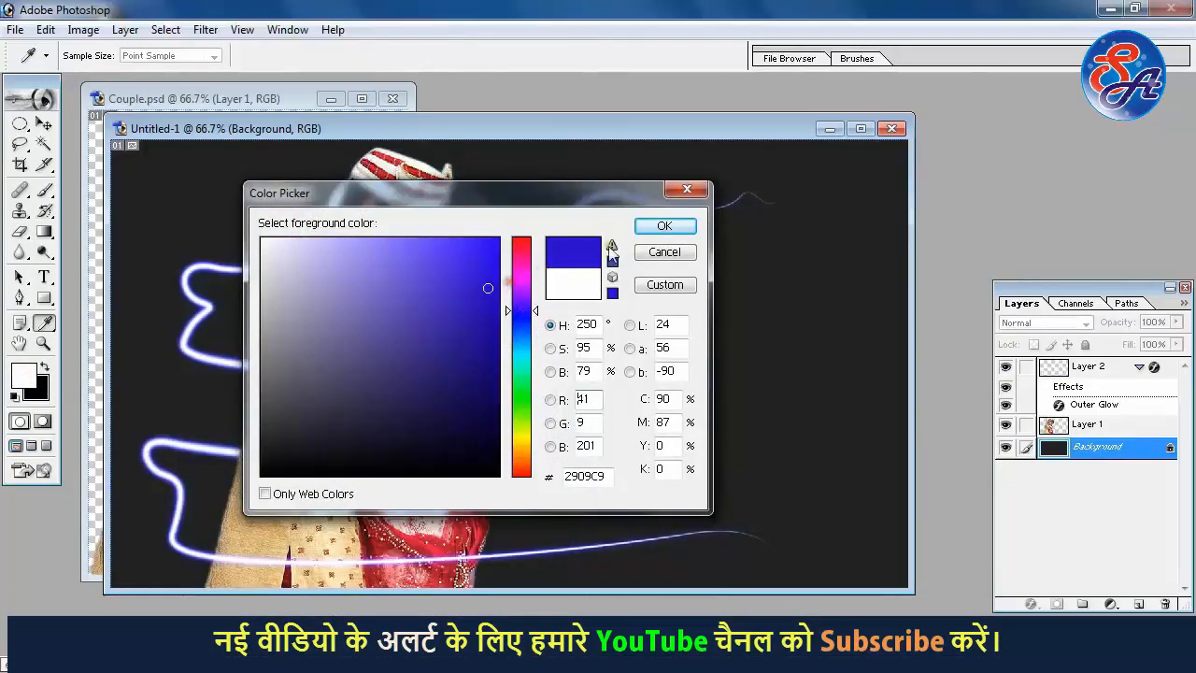
click(491, 264)
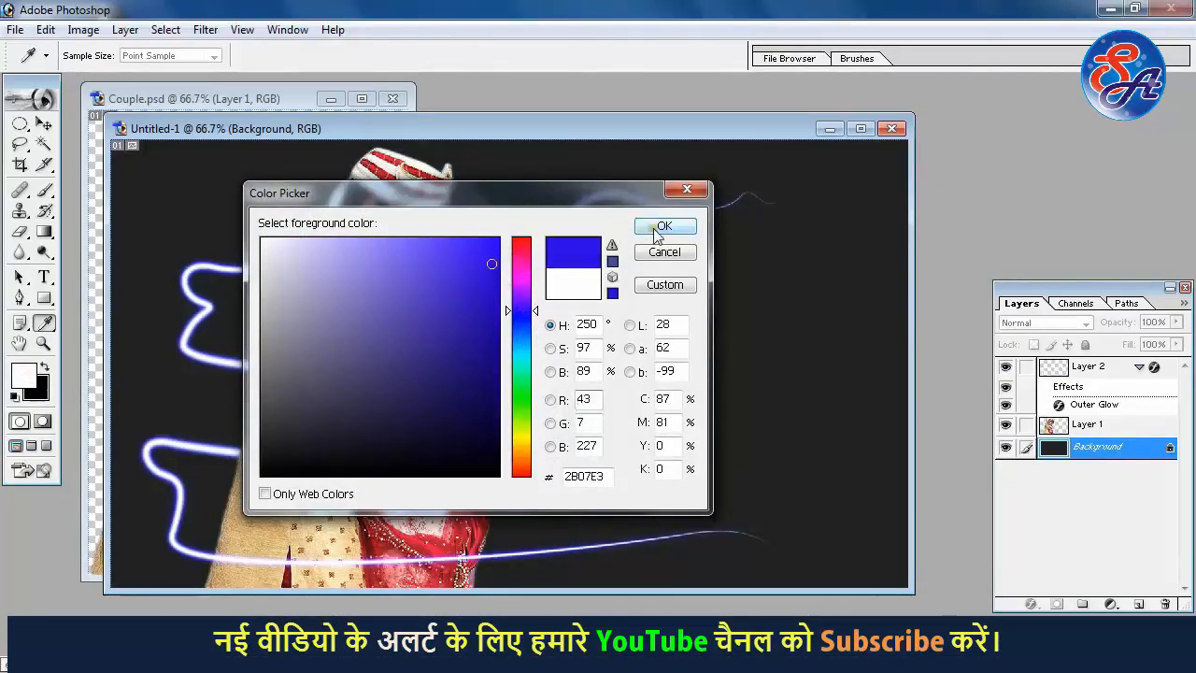
click(658, 234)
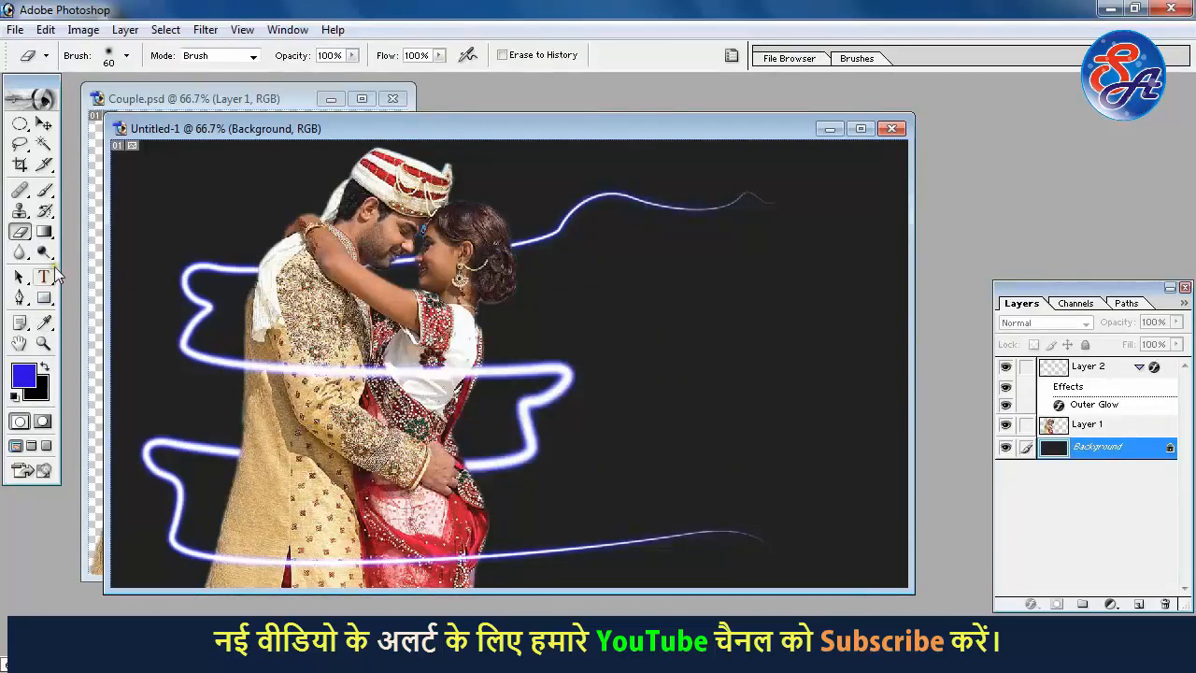
- Fill the Background layer with a radial blue-to-black gradient running from the couple's centre toward the canvas's upper right
click(45, 233)
click(108, 232)
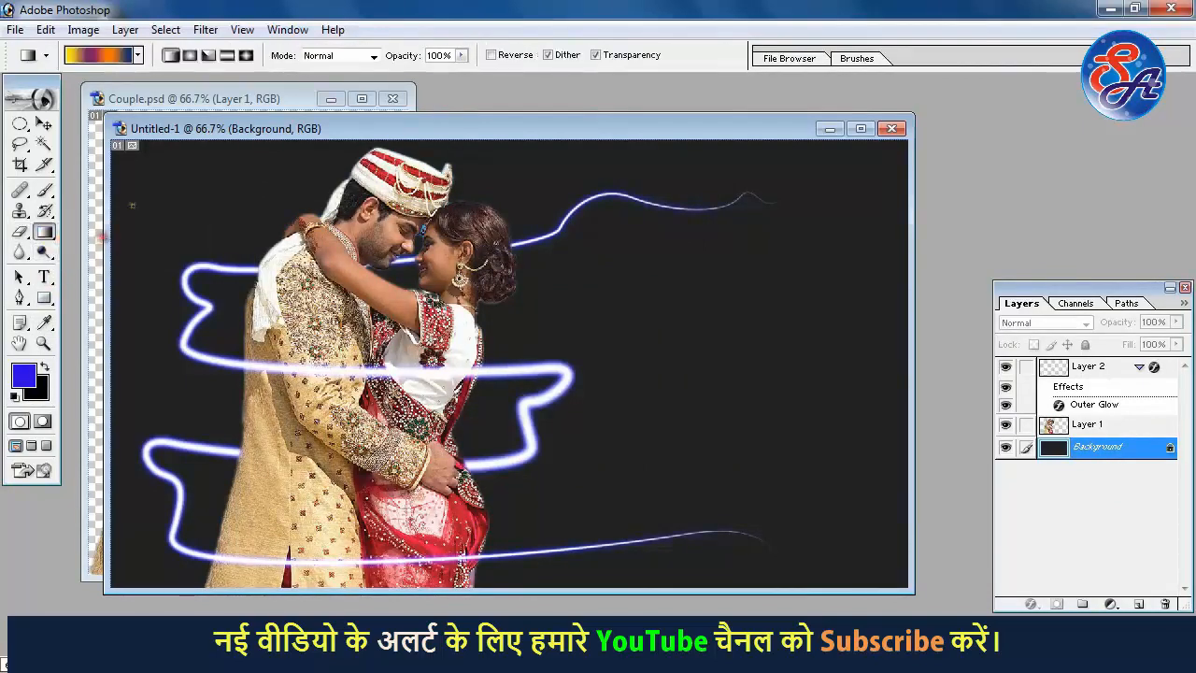
click(137, 55)
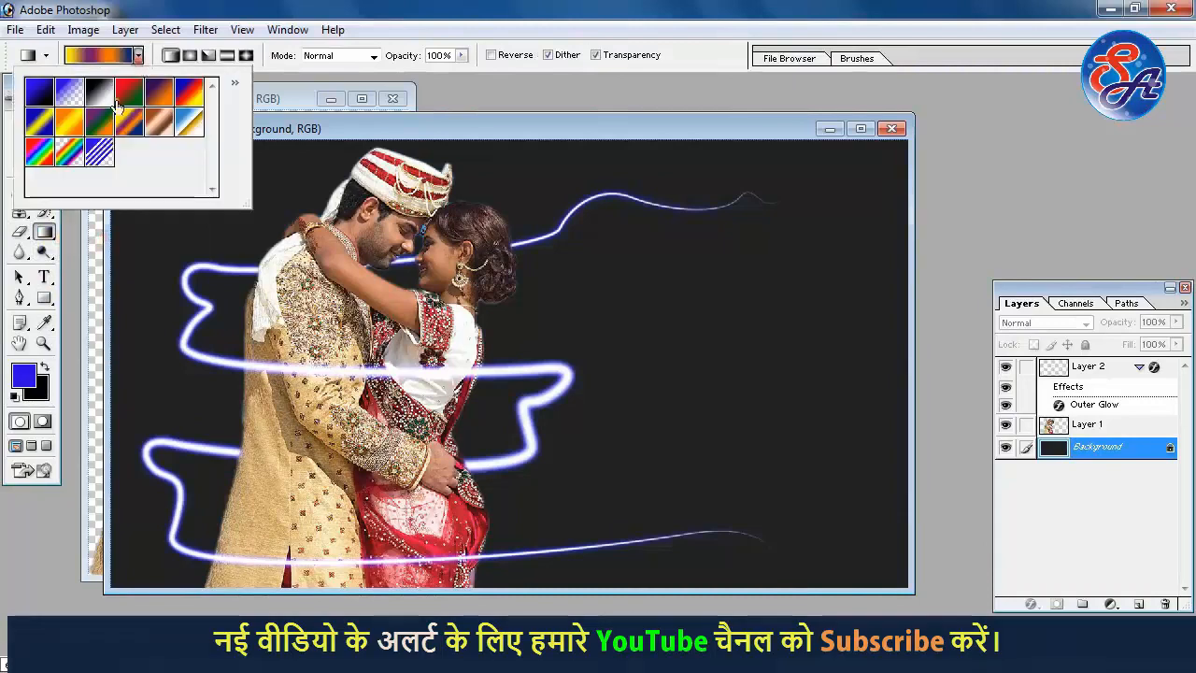
click(40, 91)
click(192, 56)
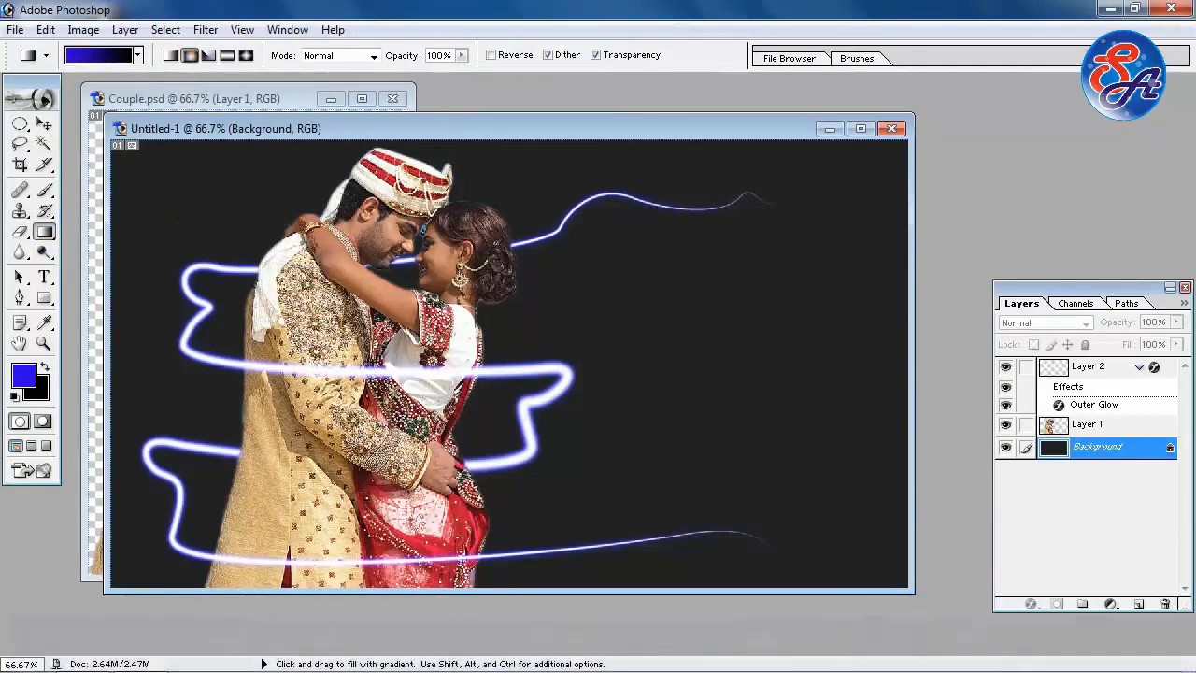
mouse_move(408, 394)
mouse_down()
mouse_move(577, 315)
mouse_move(762, 185)
mouse_up()
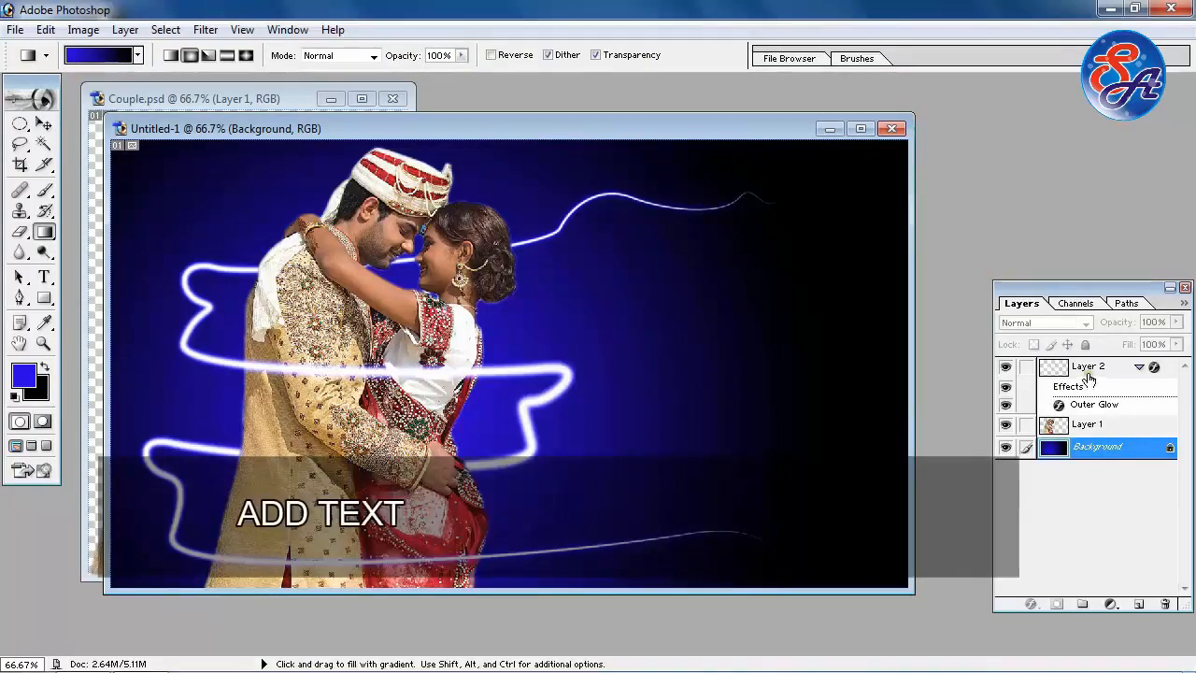
- Start a text layer above Layer 2 in the empty area beside the couple, using the Harrington font at 80 pt
click(1047, 398)
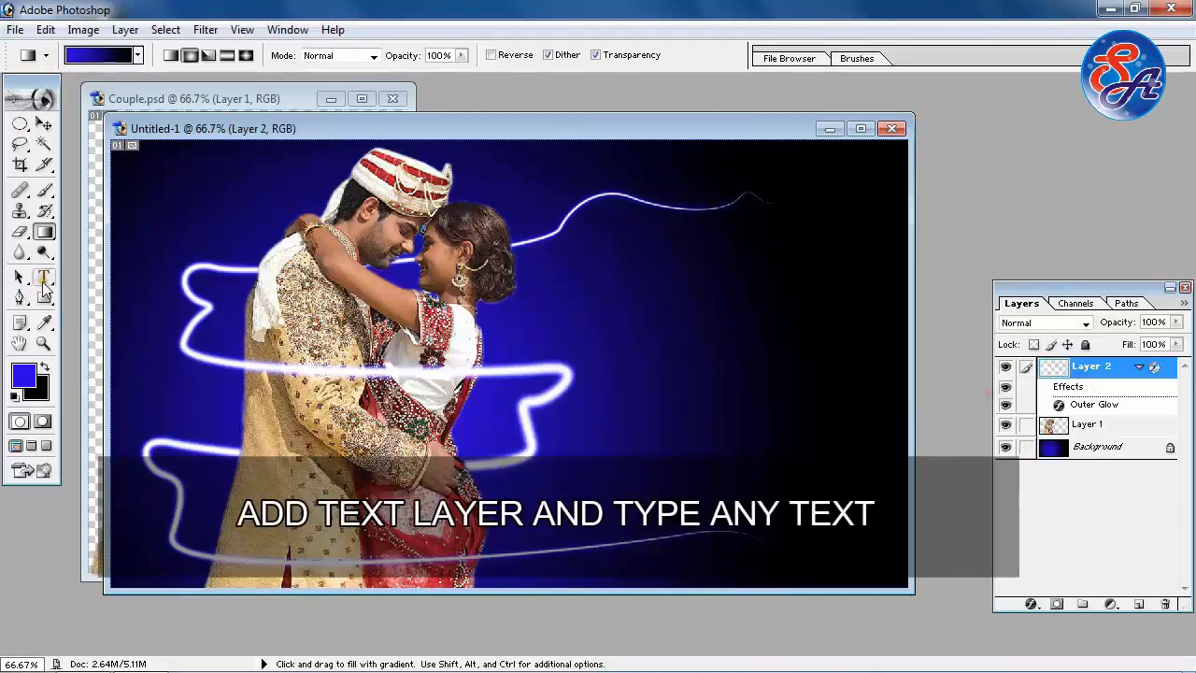
click(43, 281)
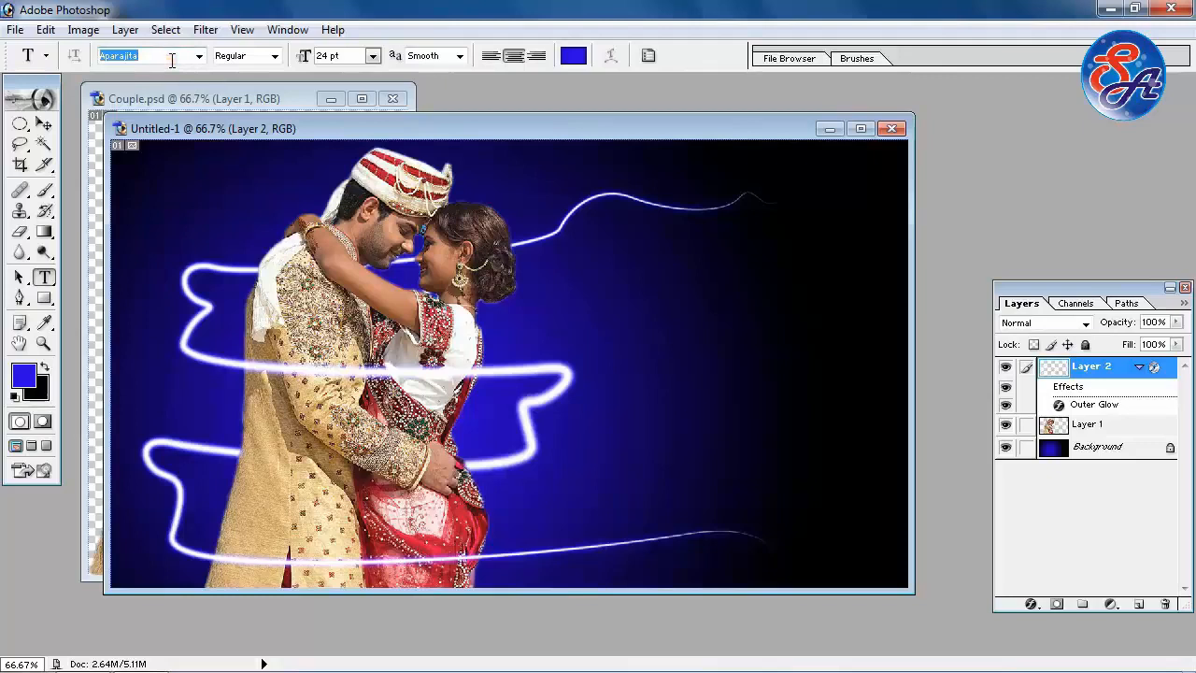
text(Harrington)
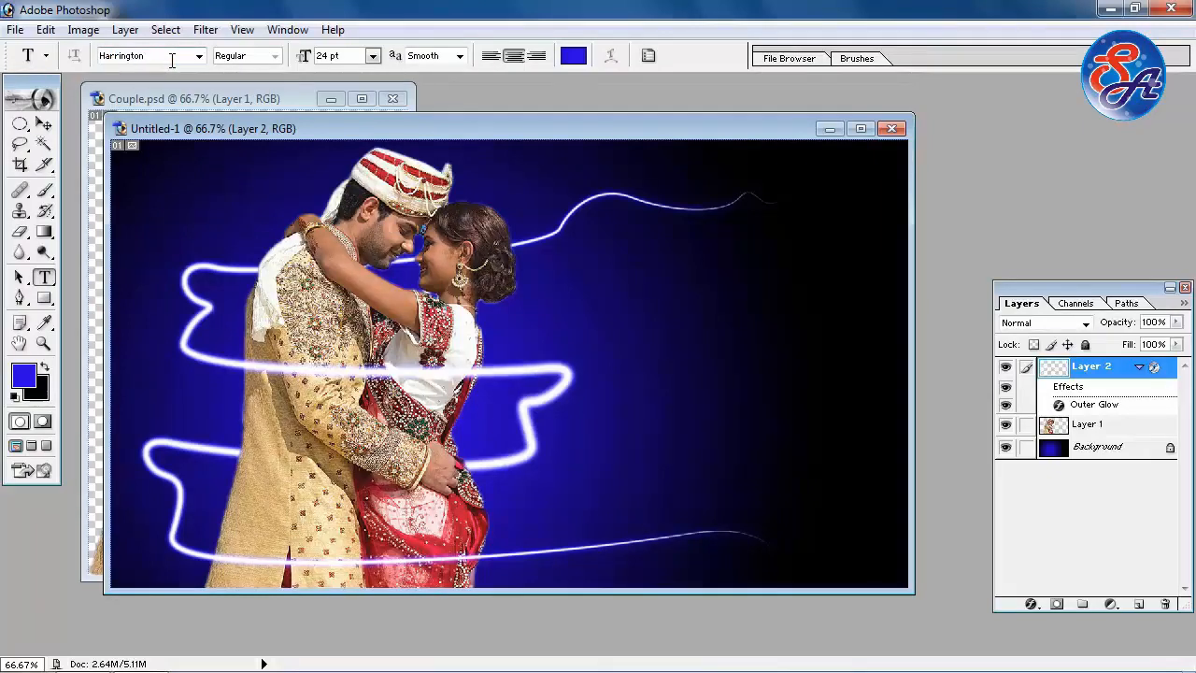
click(665, 359)
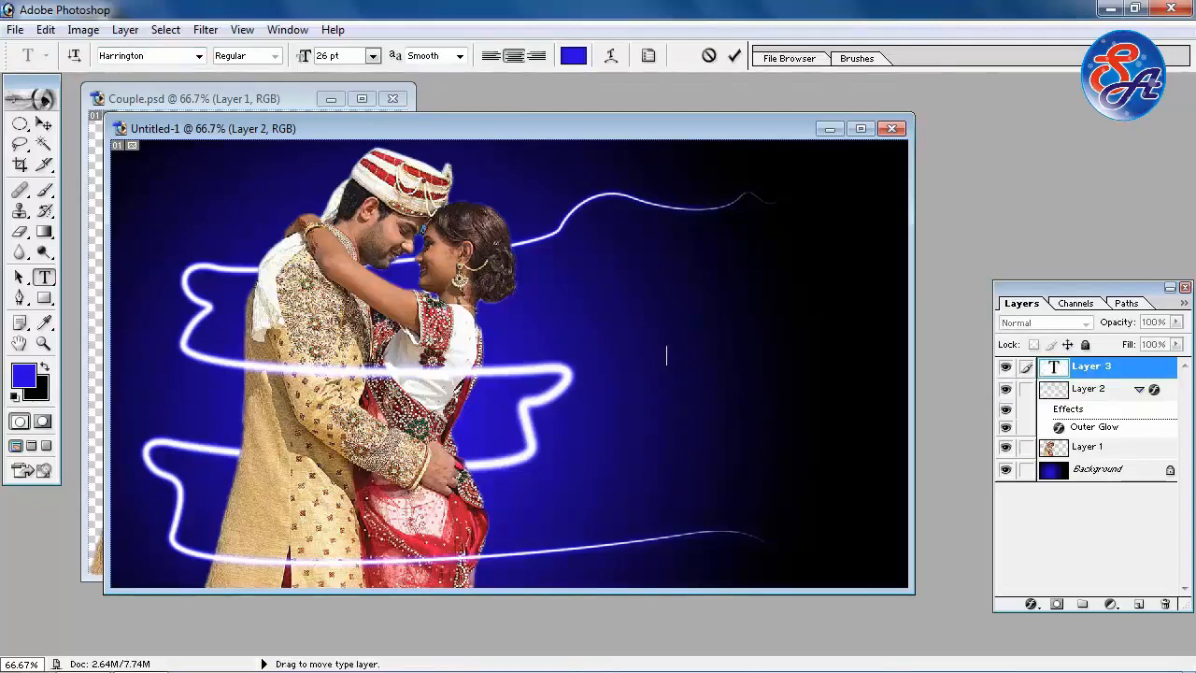
key(ctrl+shift+period)
key(ctrl+shift+period)
key(ctrl+shift+period)
key(ctrl+shift+period)
key(ctrl+shift+period)
key(ctrl+shift+period)
key(ctrl+shift+period)
key(ctrl+shift+period)
key(ctrl+shift+period)
key(ctrl+shift+period)
- Enter the text "Happily Married!!" on two lines
text(Ha)
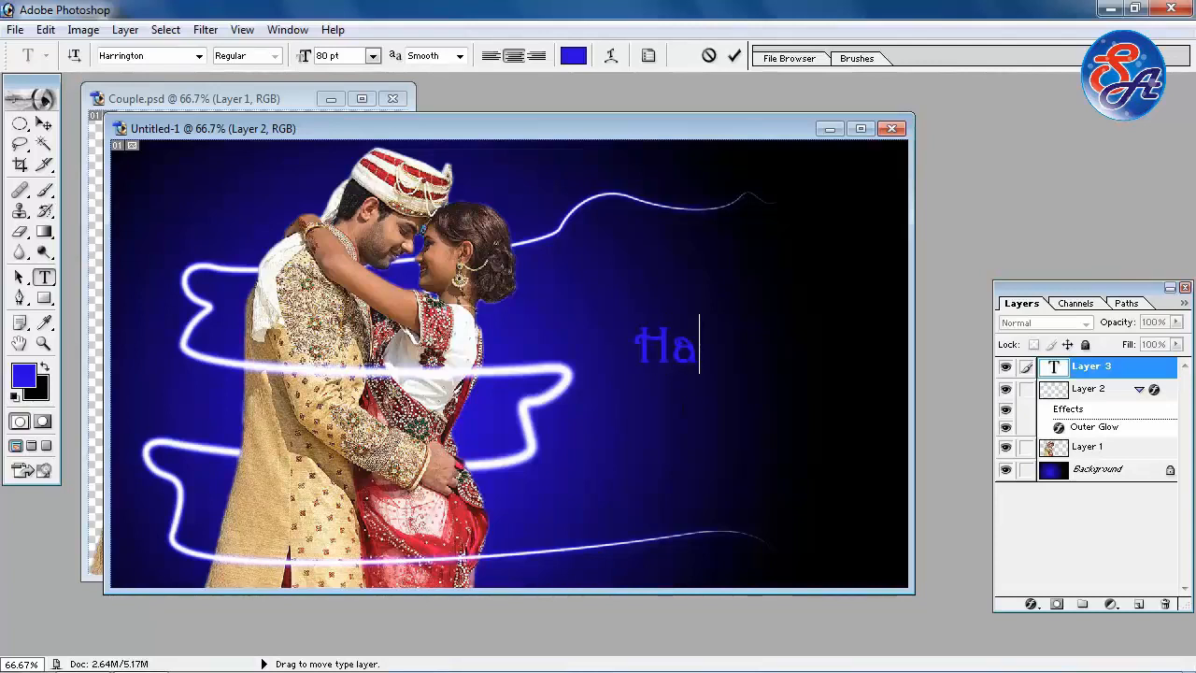
text(ppily )
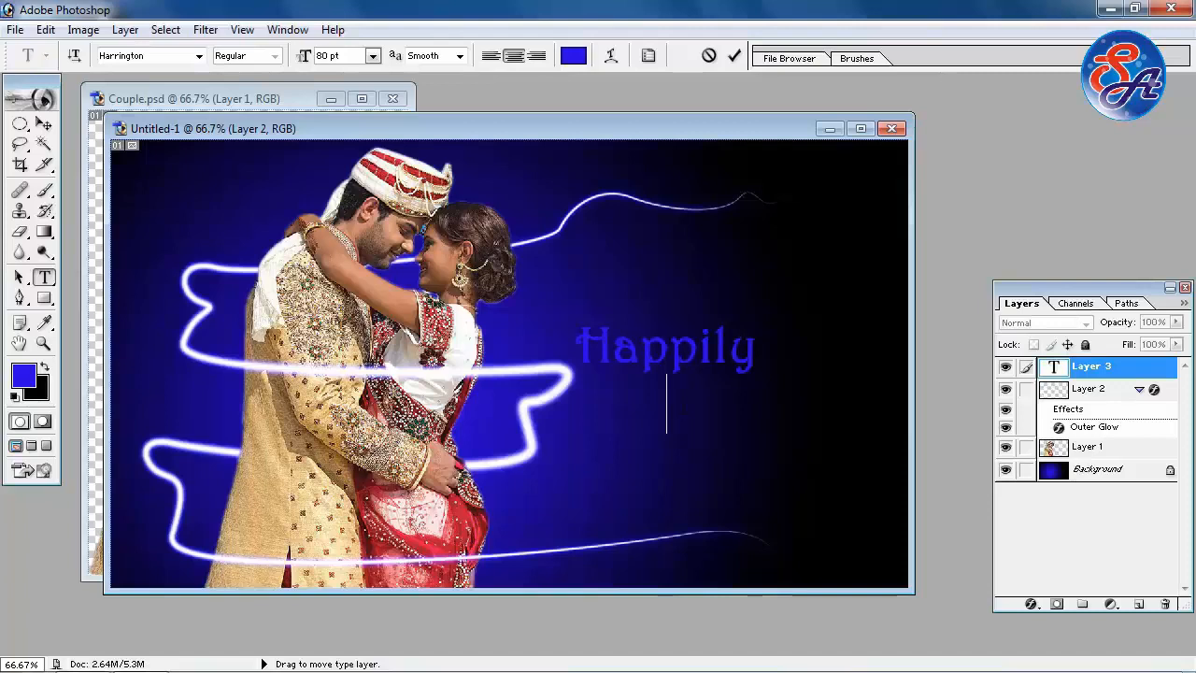
text(Marrie)
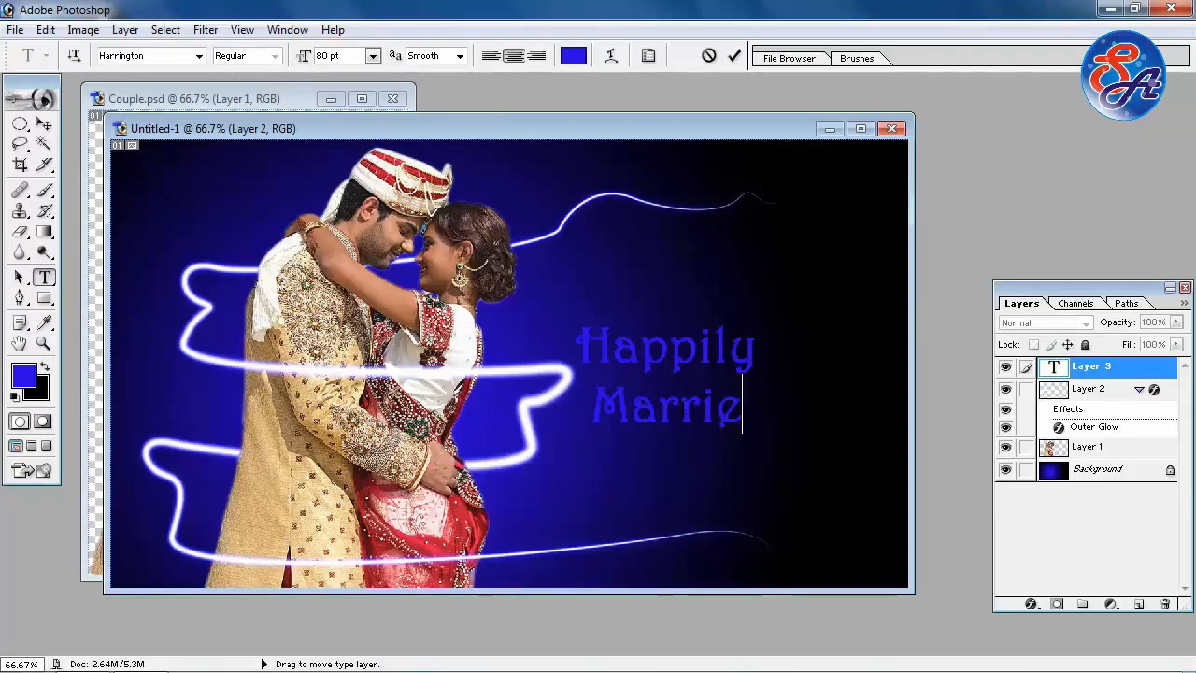
text(d!!)
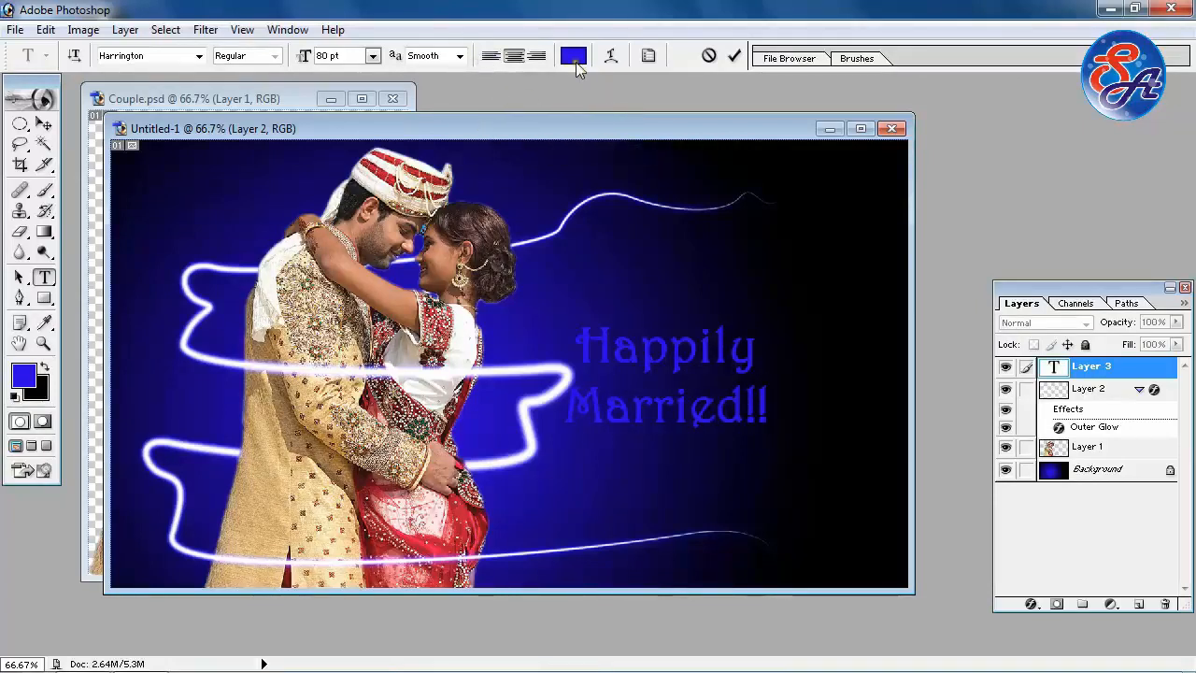
- Change the colour of the whole "Happily Married!!" text to white
key(ctrl+a)
click(573, 58)
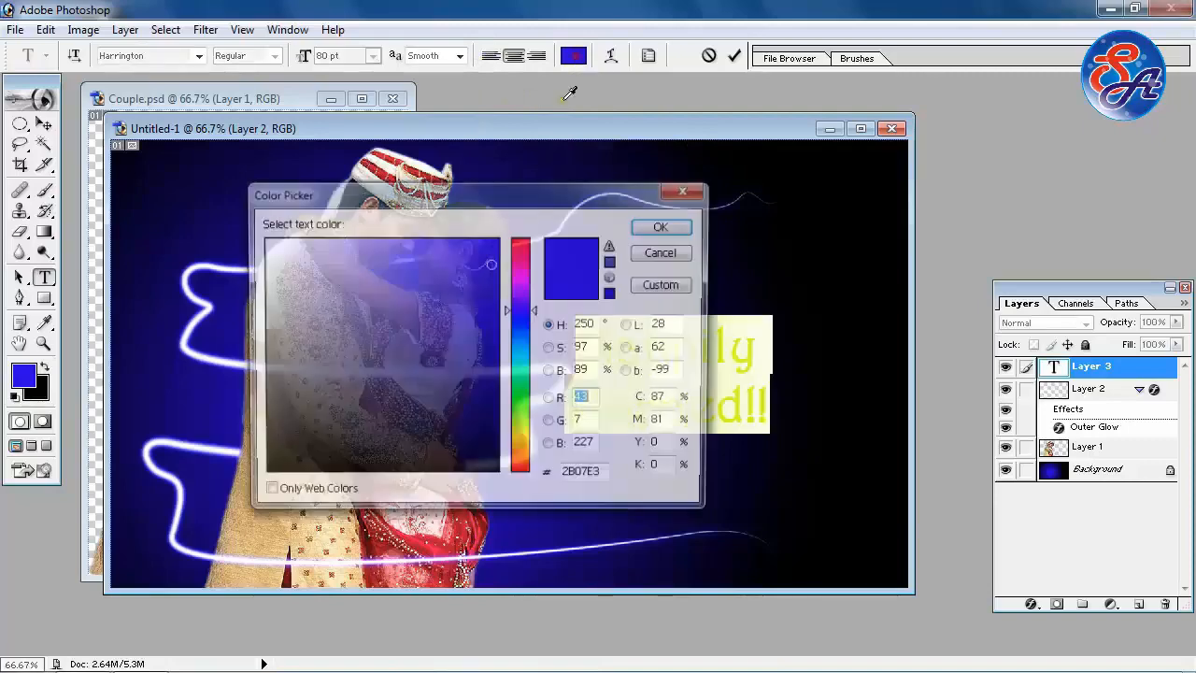
drag(411, 280, 254, 221)
click(657, 226)
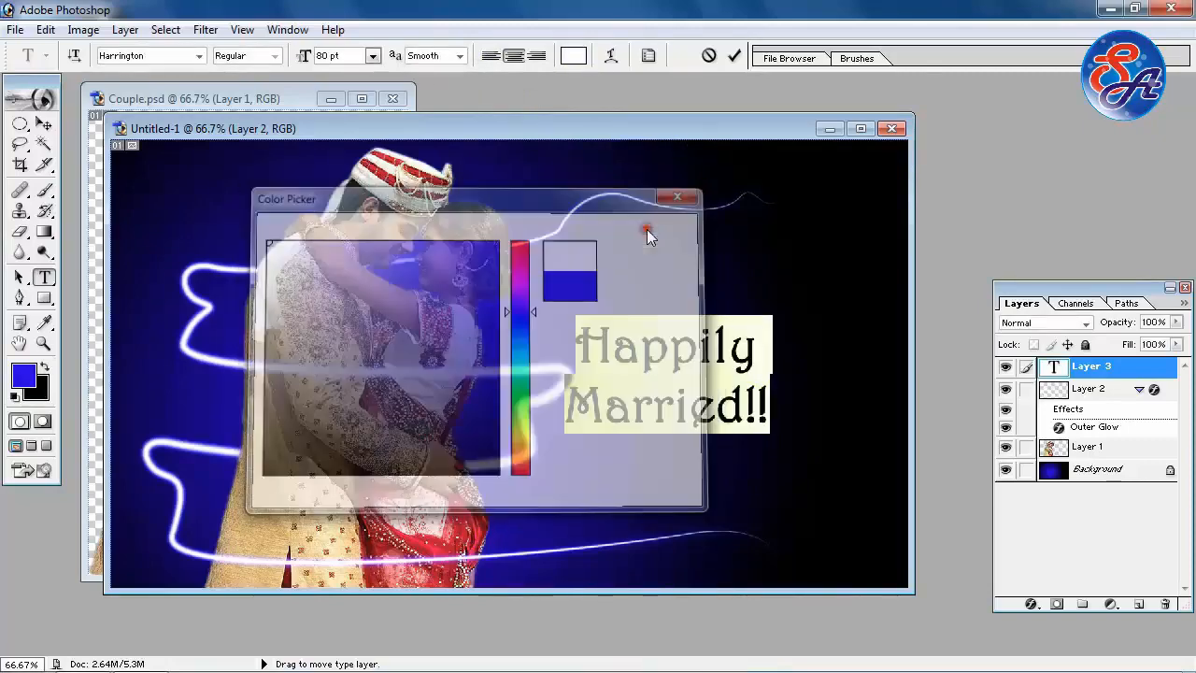
- Move the text further right and slightly down in the dark area, and maximize the document fitted to the screen
click(55, 123)
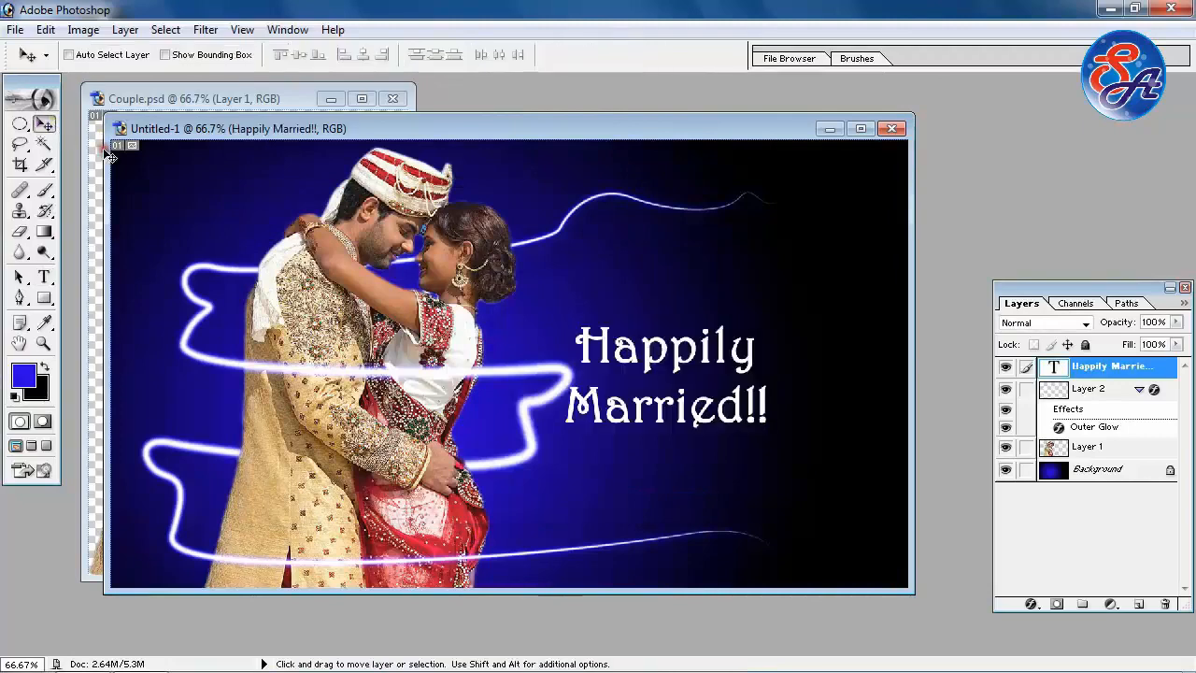
drag(654, 369, 725, 381)
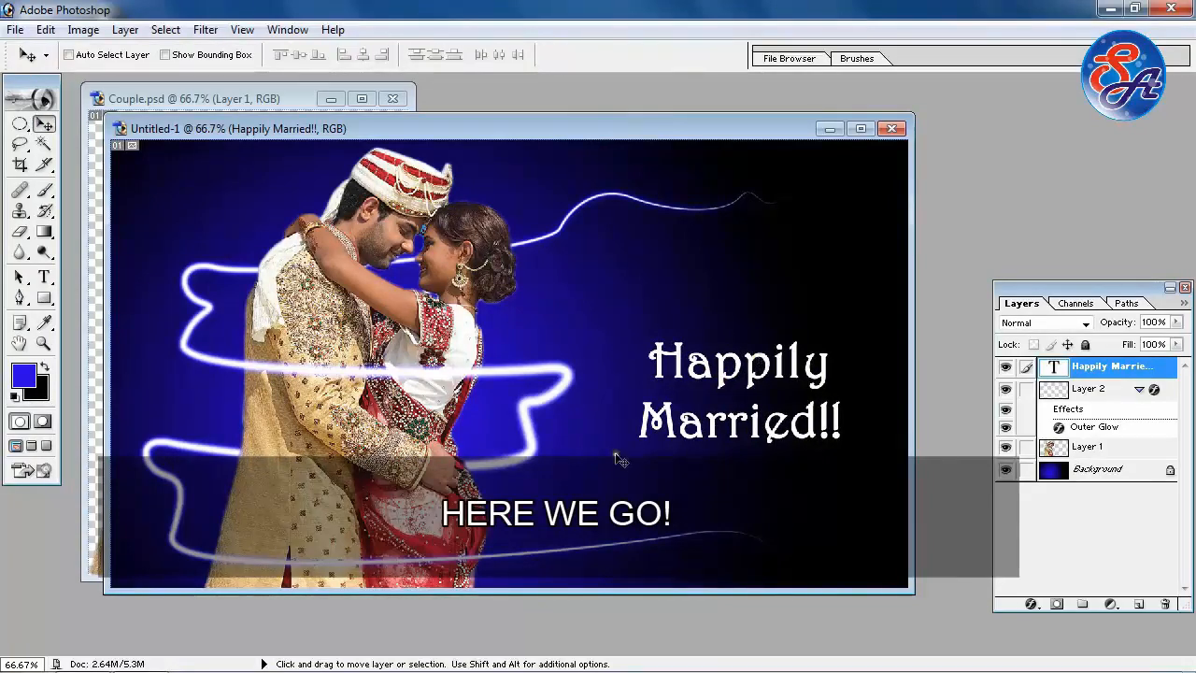
click(860, 128)
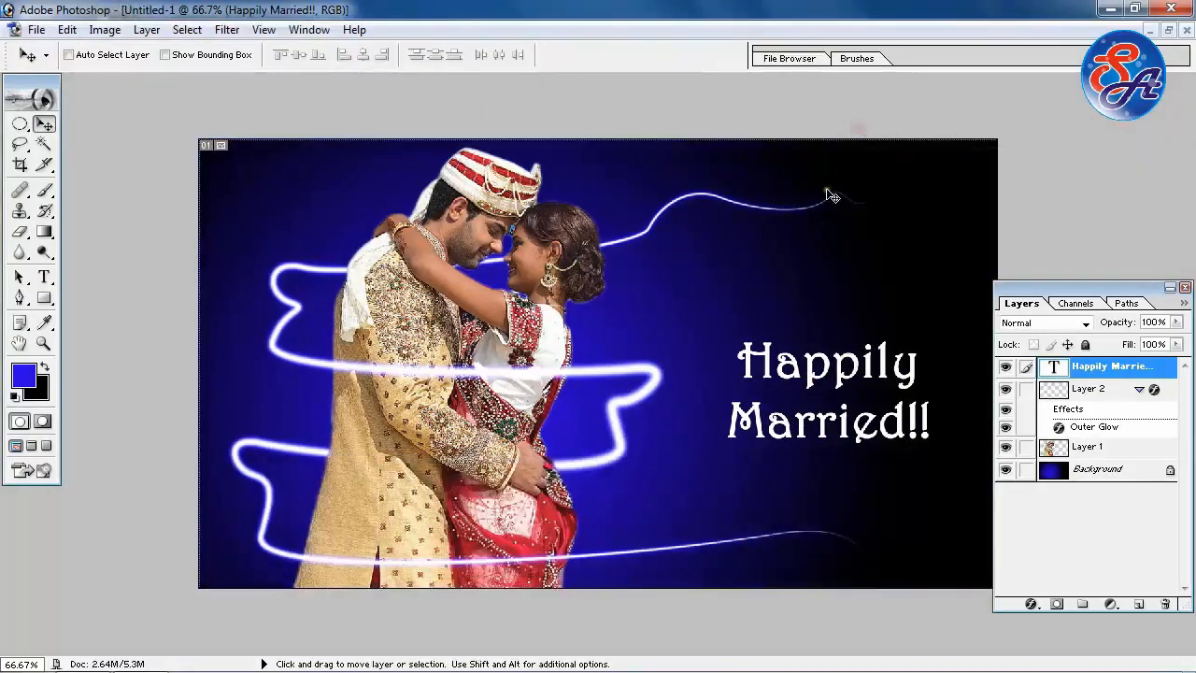
key(ctrl+0)
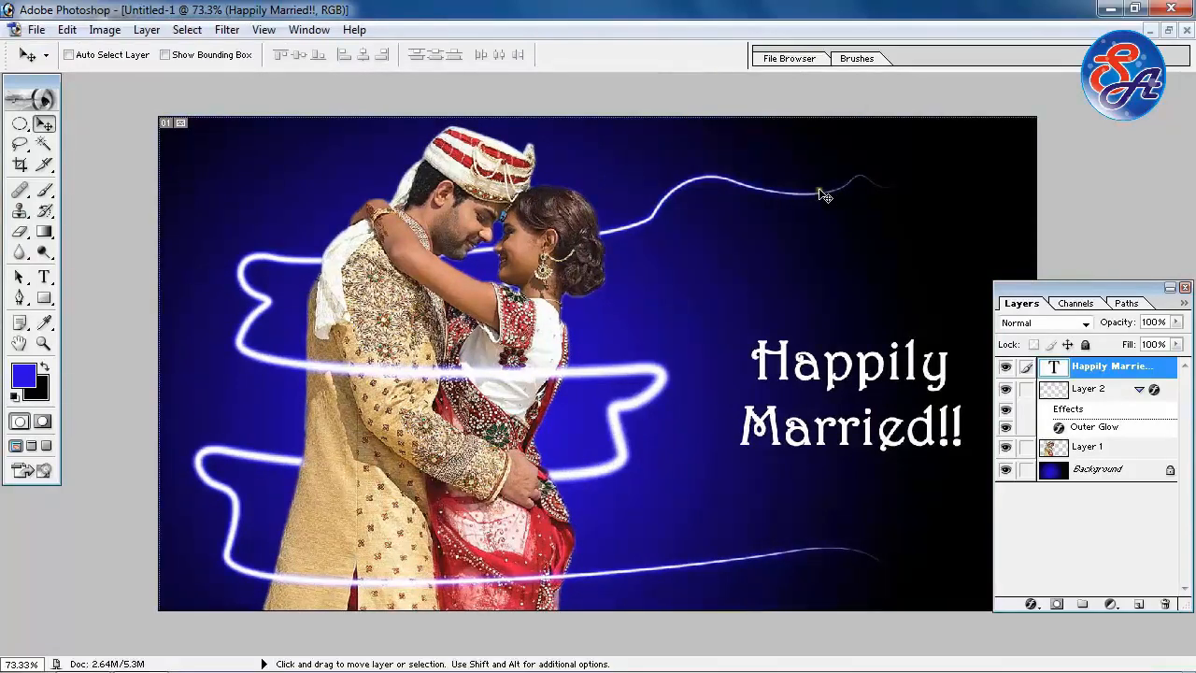